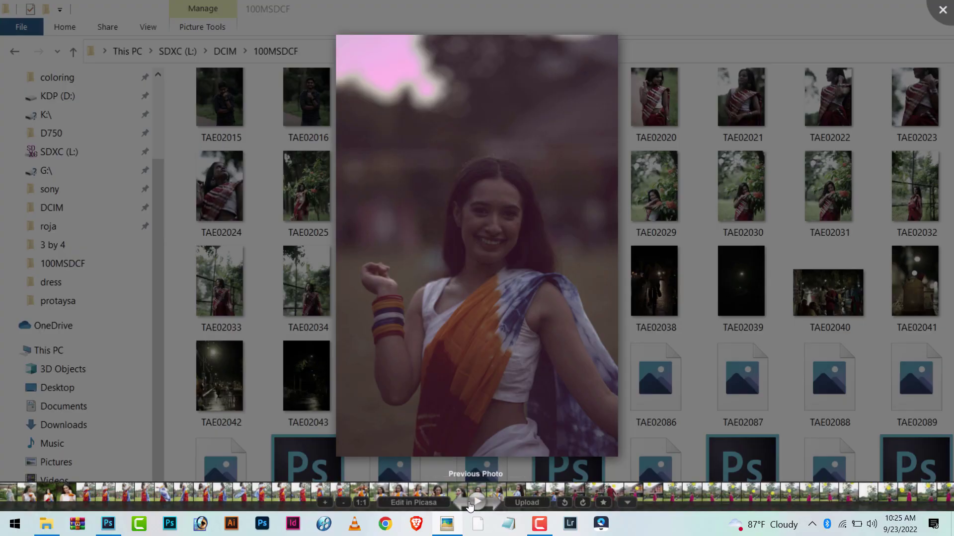
Open TAE02270.ARW from Windows Photo Viewer with Adobe Photoshop
left_click(461, 503)
left_click(489, 504)
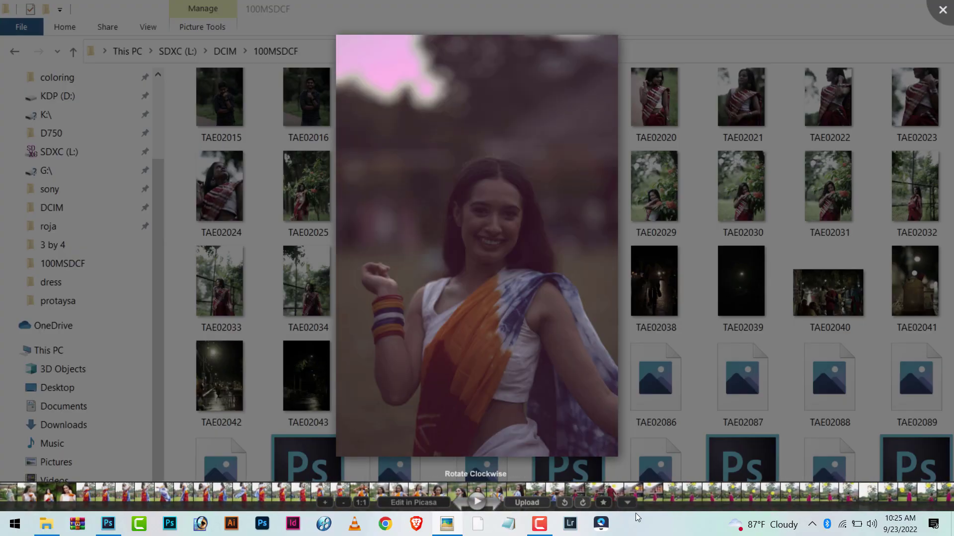
left_click(627, 503)
left_click(527, 349)
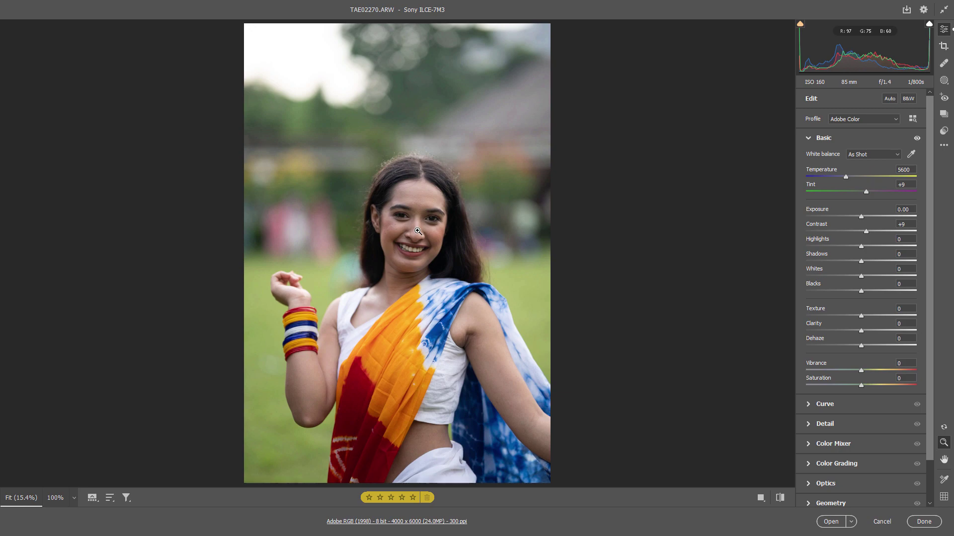
Check the face at 100%, then set Contrast to +7 and lift the Shadows
left_click(418, 231)
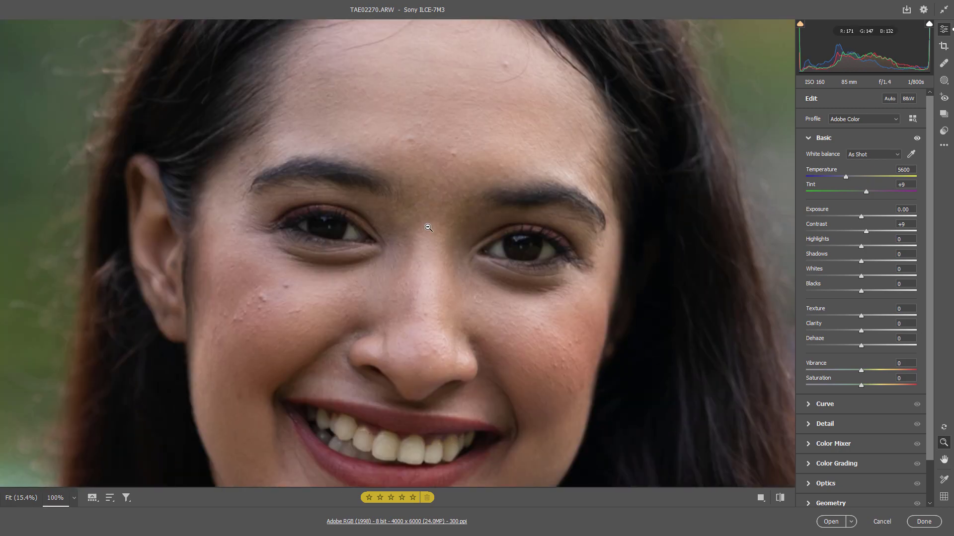
scroll(428, 228, "down", 1)
left_click(428, 227)
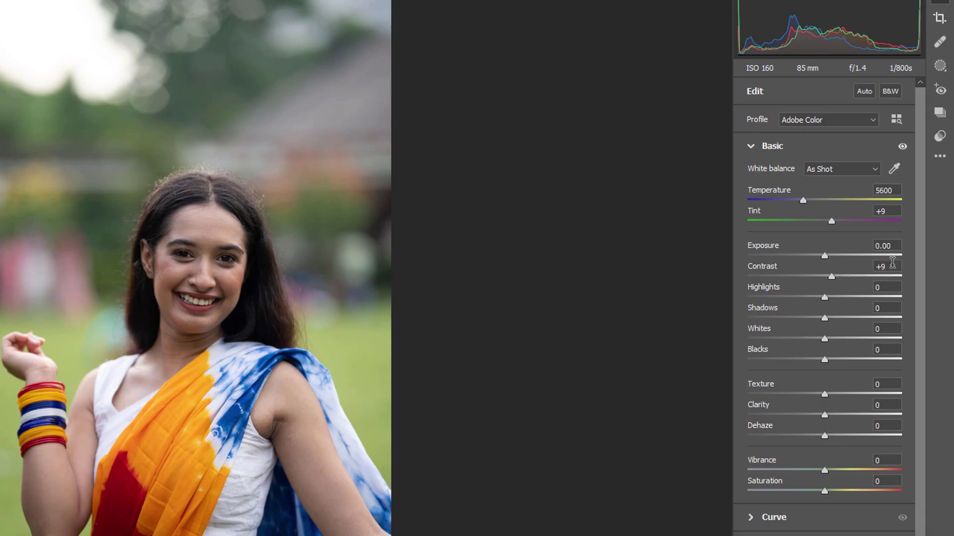
left_click(883, 224)
type("0")
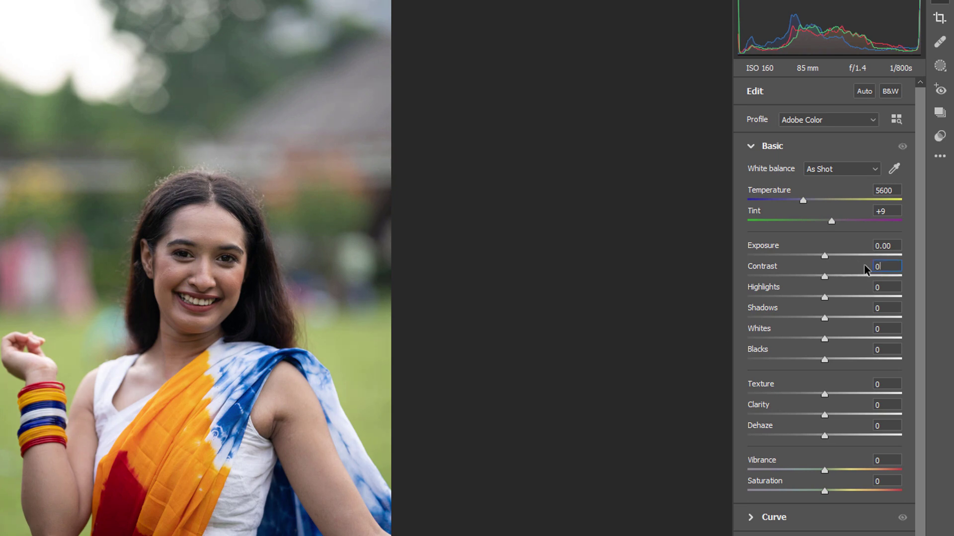
left_click_drag(831, 277, 830, 280)
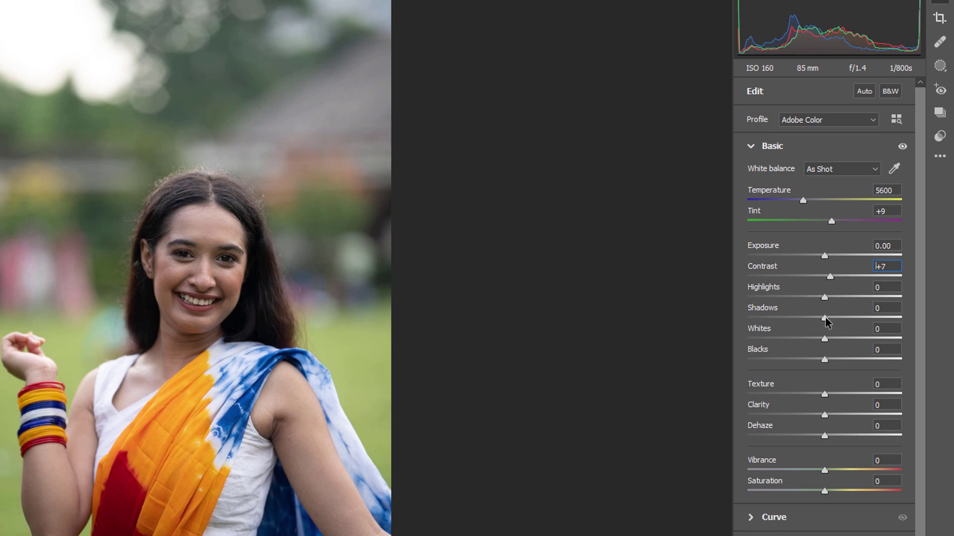
left_click_drag(825, 318, 843, 325)
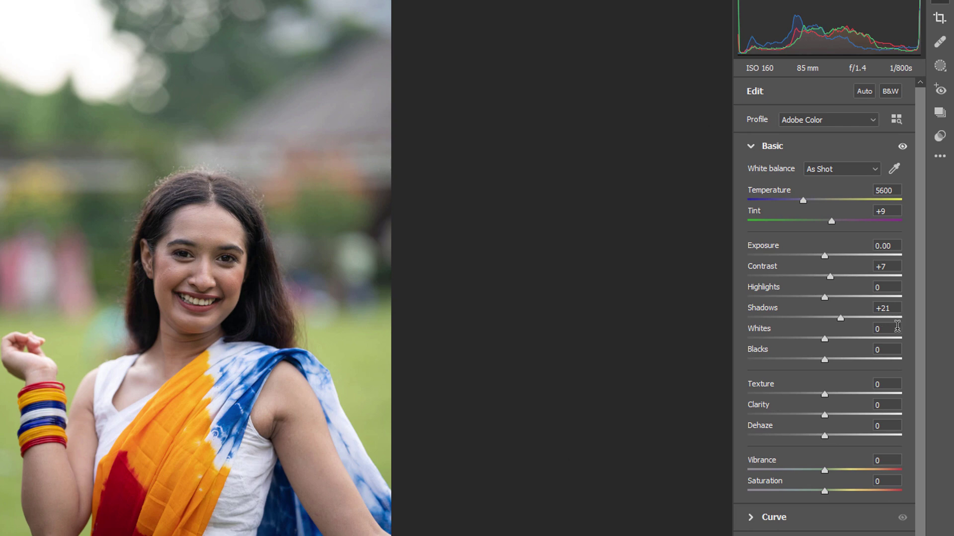
Set Highlights to +2 and Shadows to +40
left_click(887, 308)
left_click(892, 287)
type("2")
left_click(886, 308)
type("4")
key("Return")
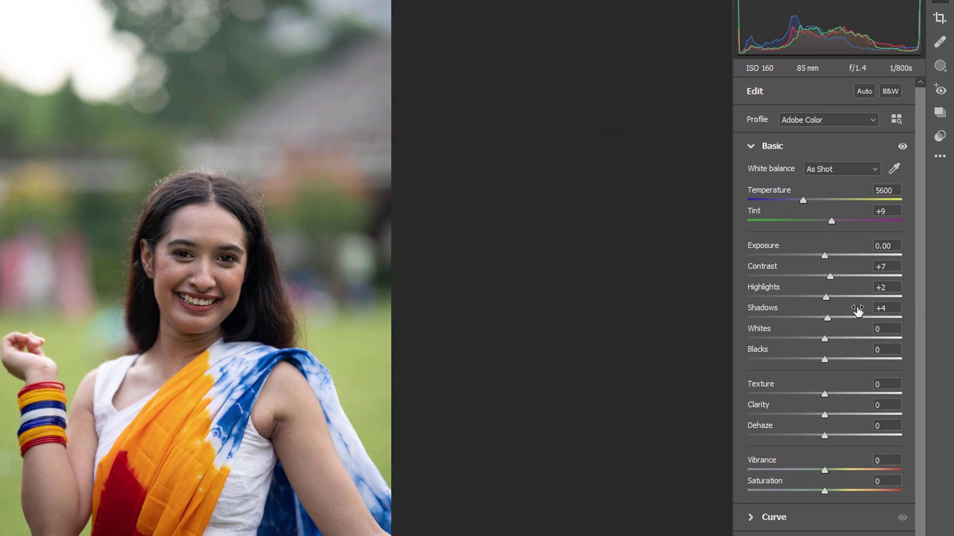
left_click(895, 308)
left_click_drag(827, 319, 859, 324)
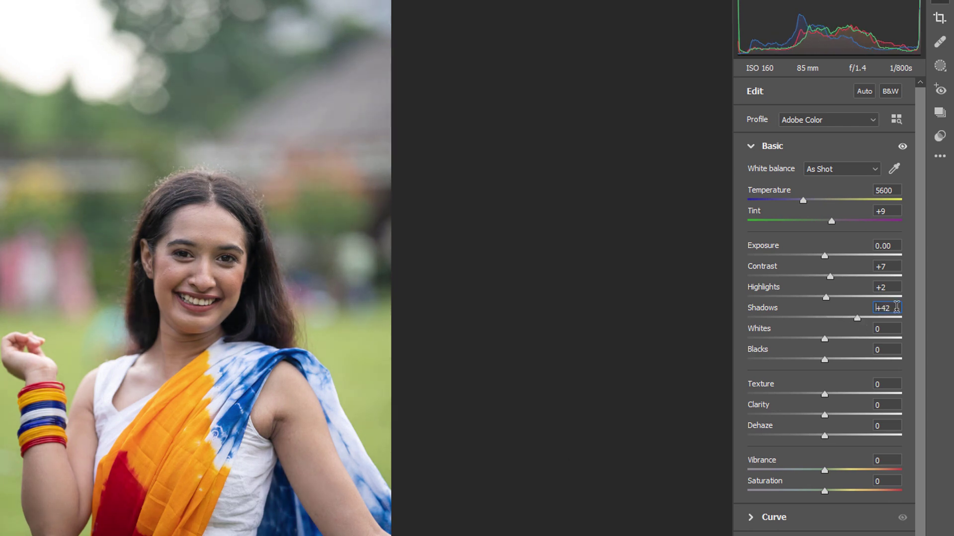
key("BackSpace")
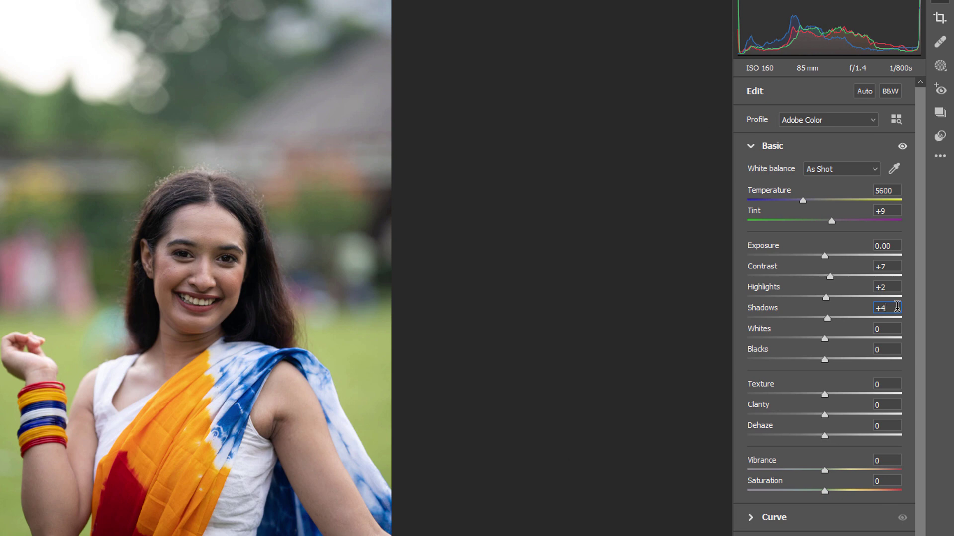
type("0")
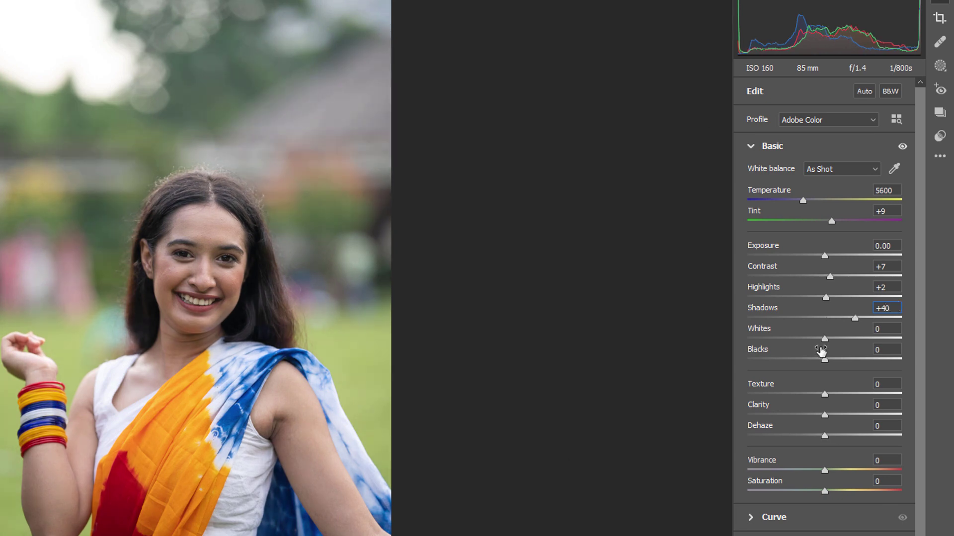
Pull Whites down to -45 and lift Blacks to about +41
left_click_drag(824, 338, 792, 336)
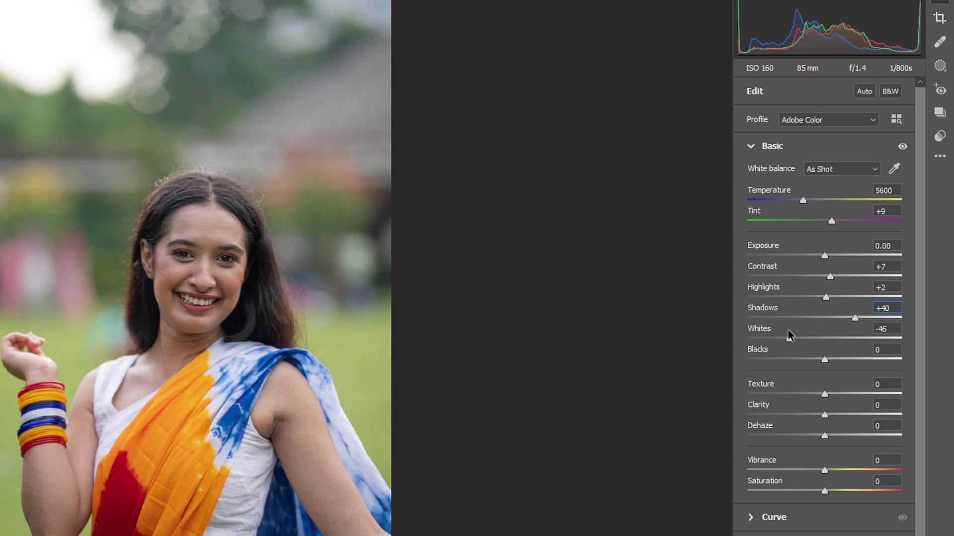
left_click(897, 328)
key("BackSpace")
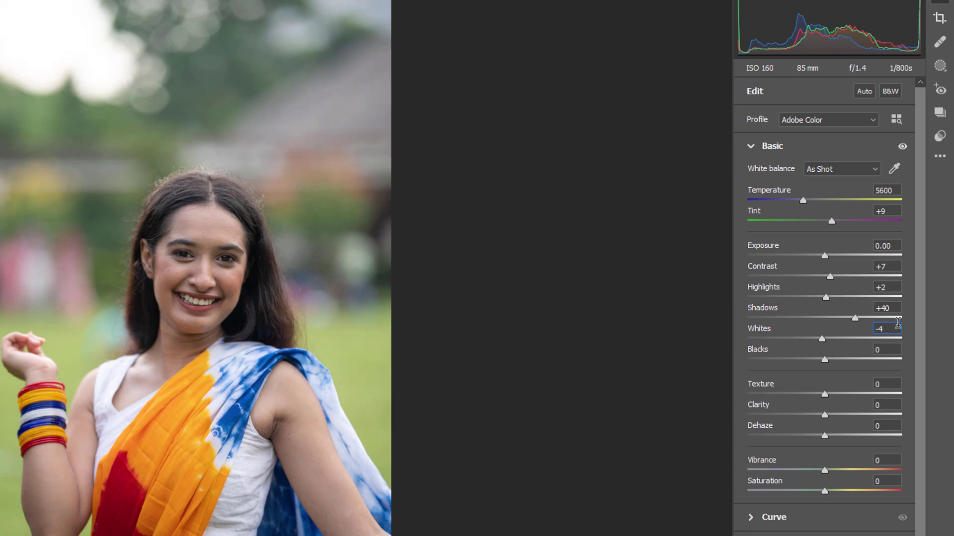
type("5")
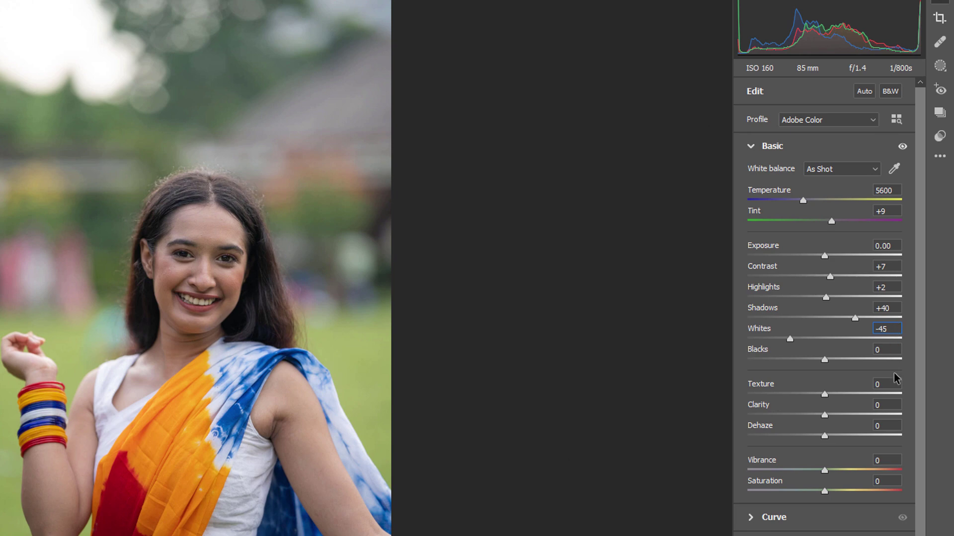
left_click_drag(825, 359, 856, 363)
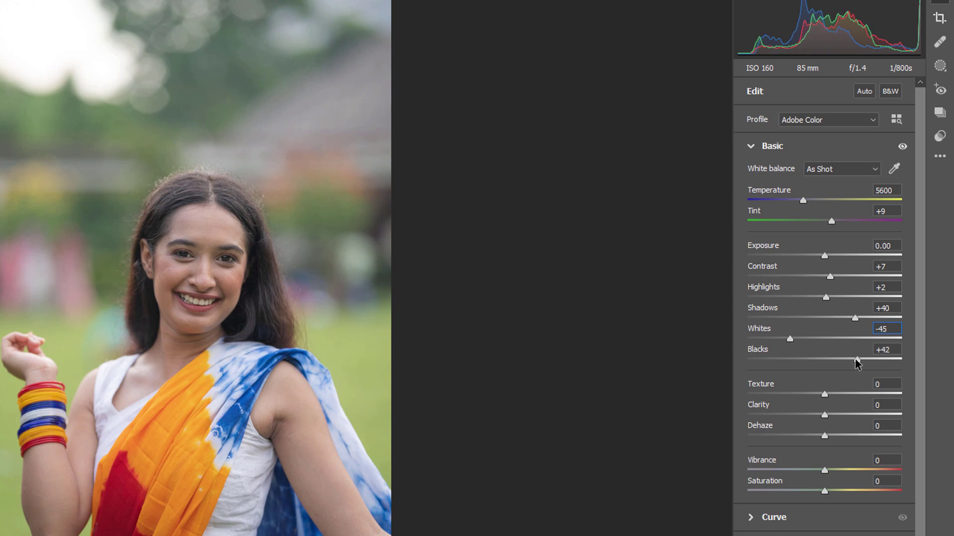
Add Texture +33 and Clarity +15 to the portrait
left_click(225, 261)
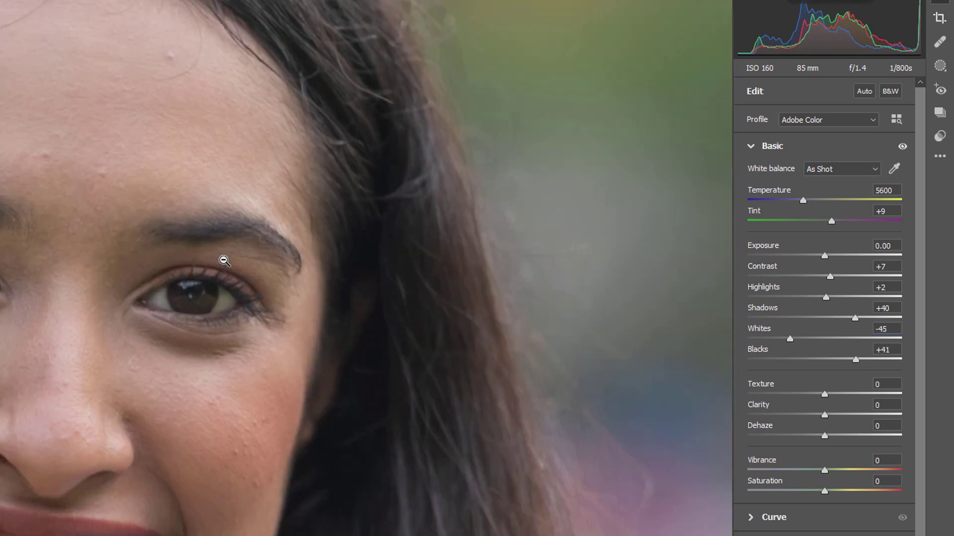
left_click(223, 261)
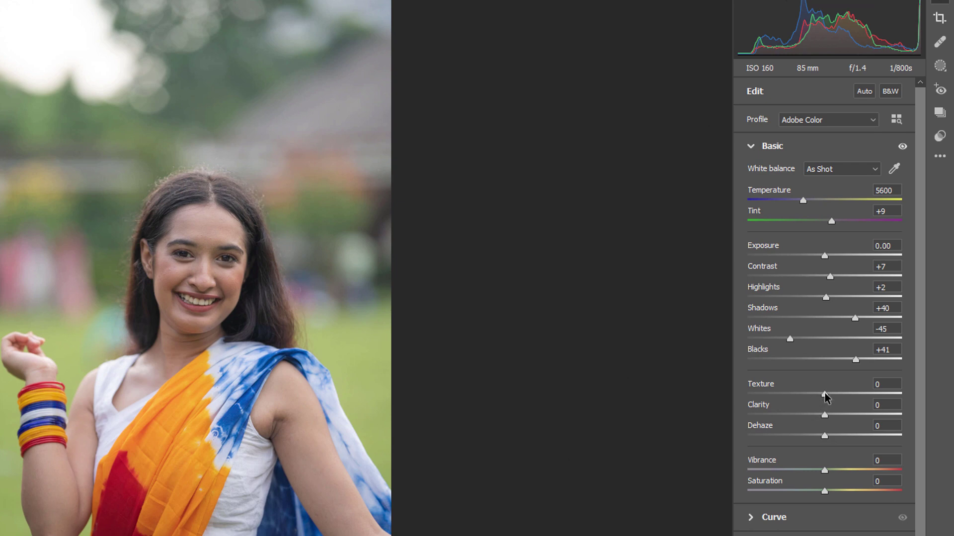
left_click_drag(826, 394, 851, 395)
left_click_drag(822, 413, 845, 414)
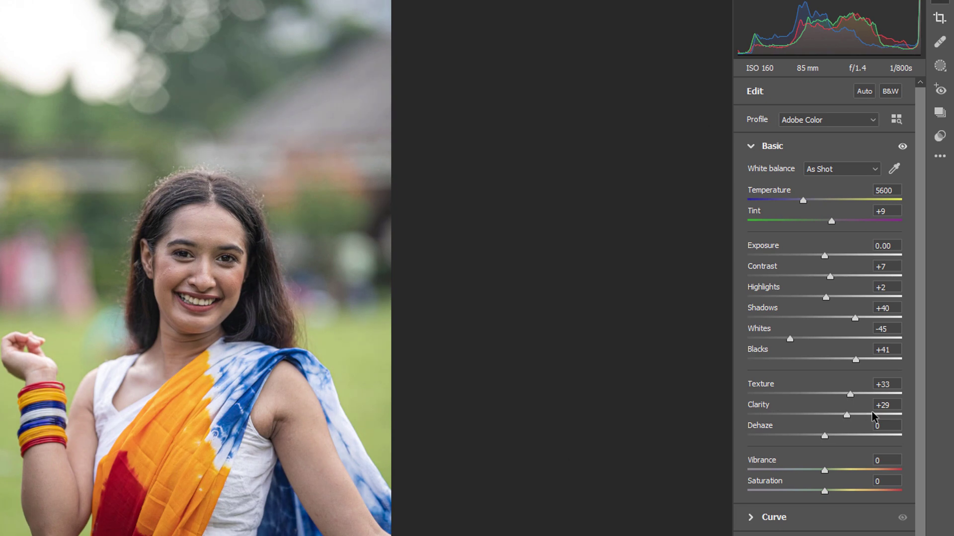
left_click(861, 406)
type("1")
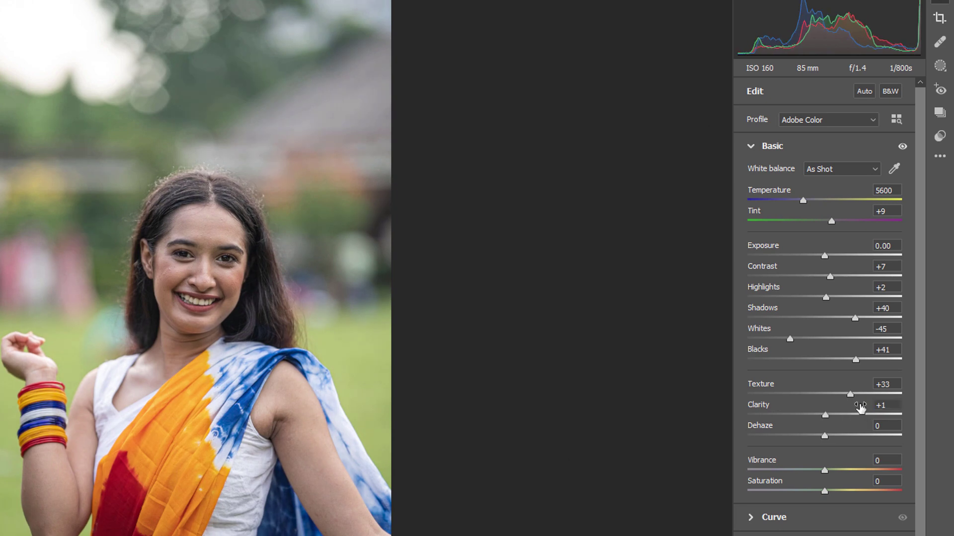
key("Return")
left_click(892, 400)
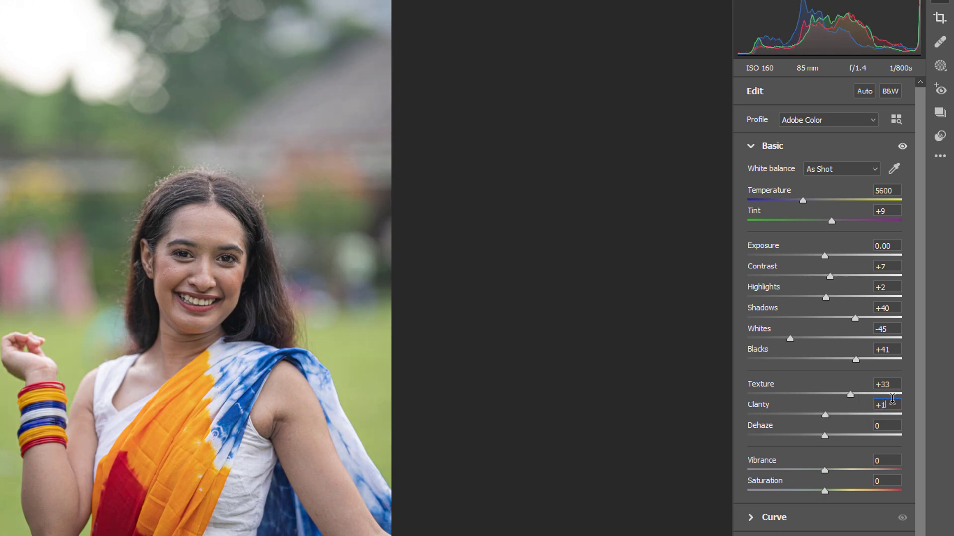
type("5")
Set Dehaze to +12, Vibrance to +23 and Saturation to about +18
left_click(887, 435)
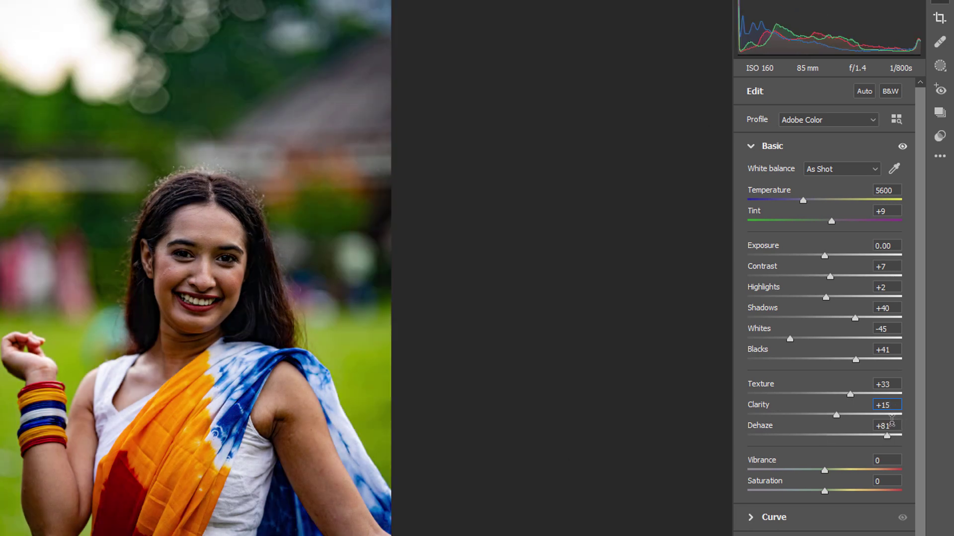
left_click(832, 435)
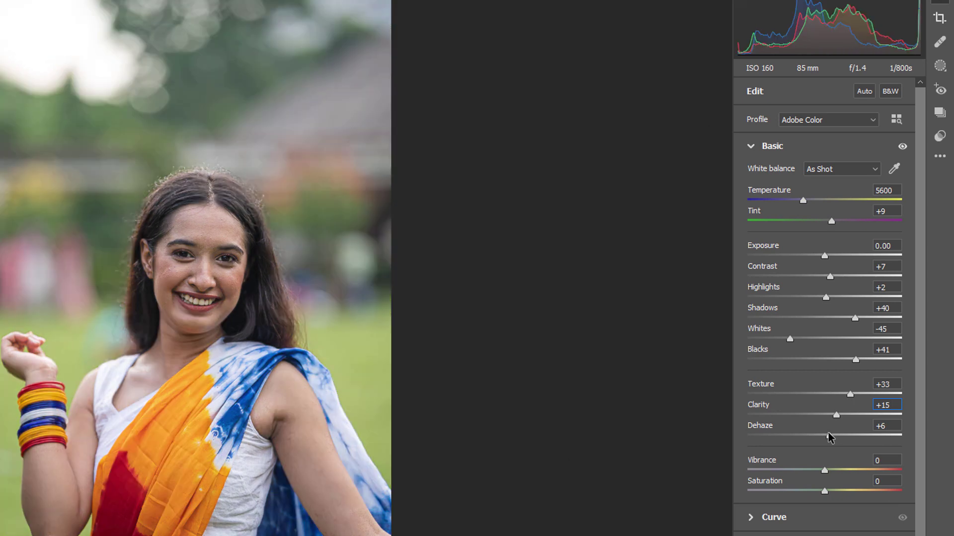
left_click_drag(835, 435, 836, 435)
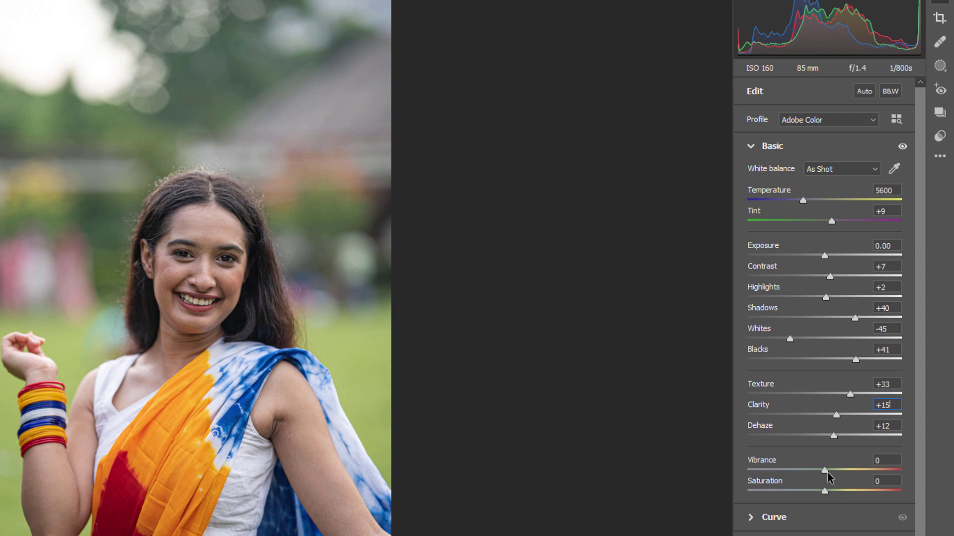
mouse_move(824, 471)
left_mouse_down()
mouse_move(843, 470)
mouse_move(841, 491)
left_mouse_up()
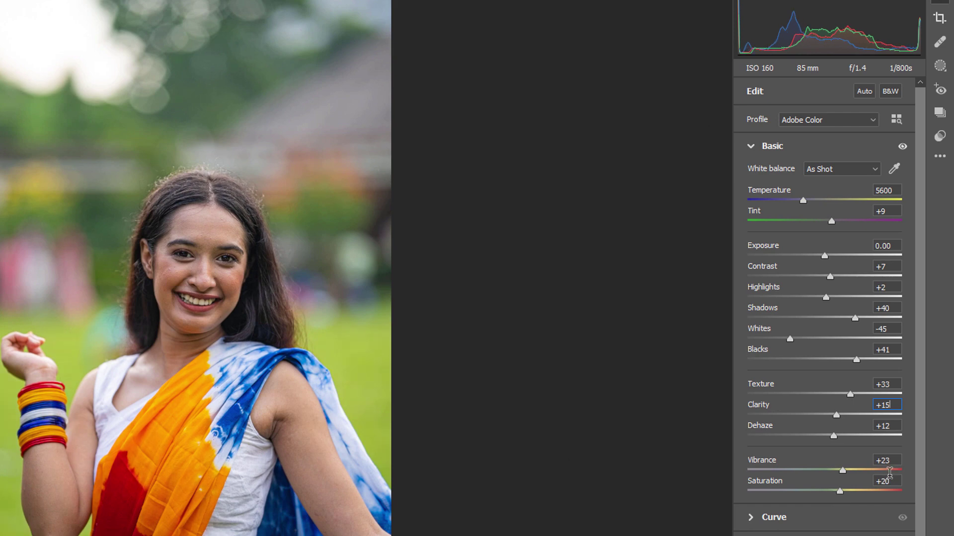
key("Down")
key("Down")
In the Detail panel, set Sharpening 36, Noise Reduction 14 and Color Noise Reduction 0
left_click(755, 148)
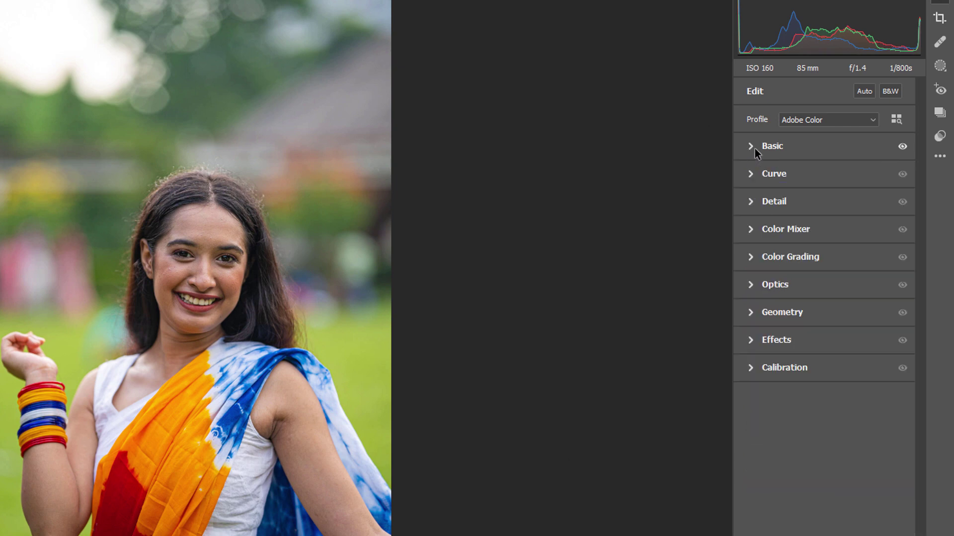
left_click(751, 174)
left_click(751, 175)
left_click(751, 202)
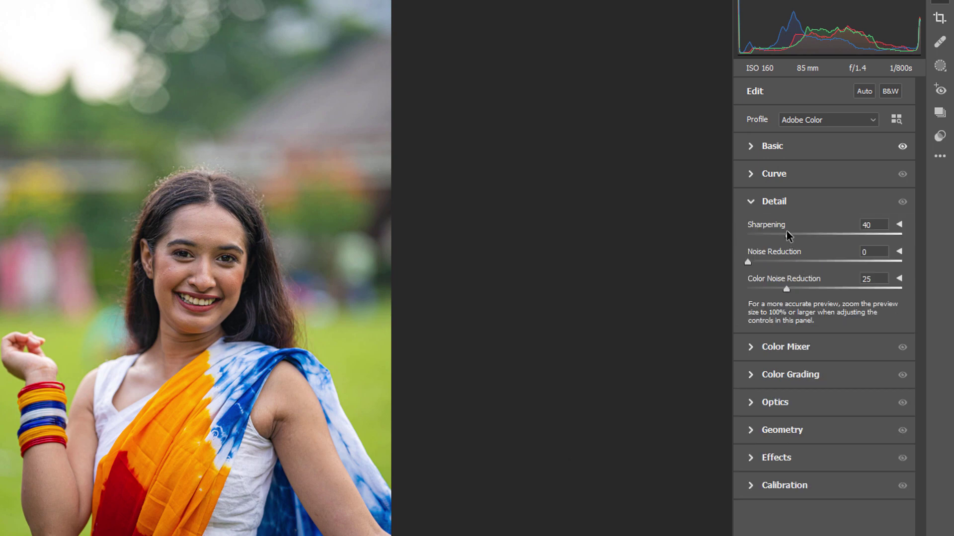
left_click_drag(785, 235, 784, 236)
left_click_drag(760, 263, 771, 258)
left_click(874, 279)
type("35")
key("Return")
left_click(750, 202)
In Color Mixer HSL Luminance, raise Oranges to +36 and lower Greens to -45
left_click(750, 229)
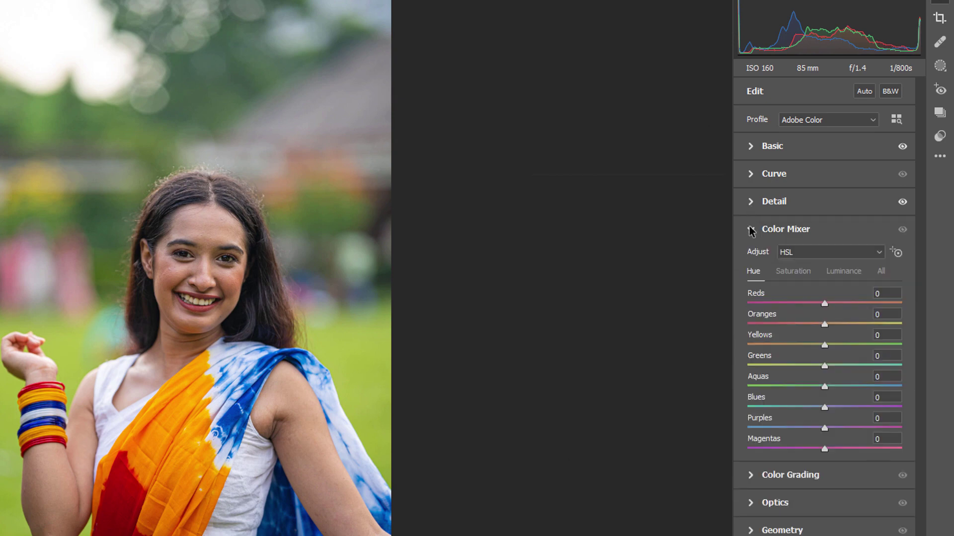
mouse_move(785, 228)
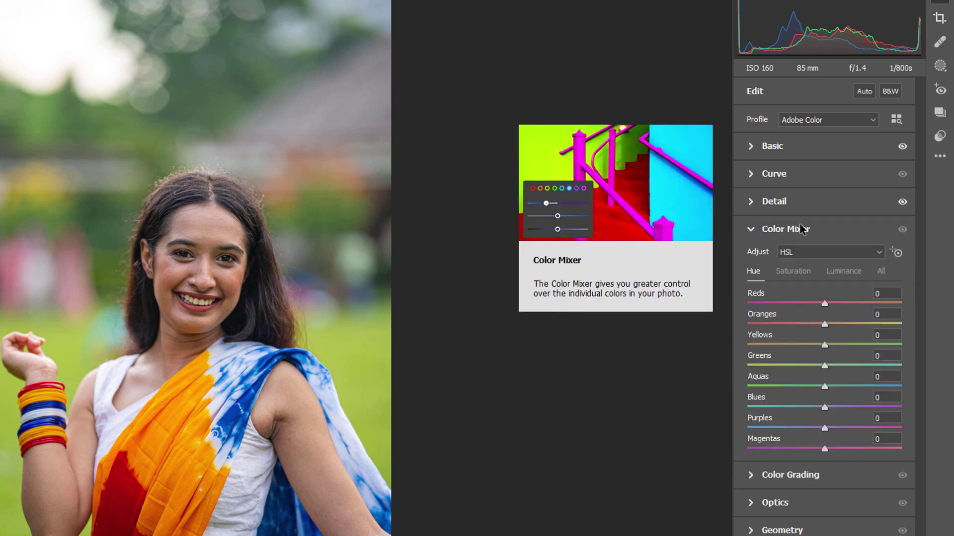
left_click(844, 270)
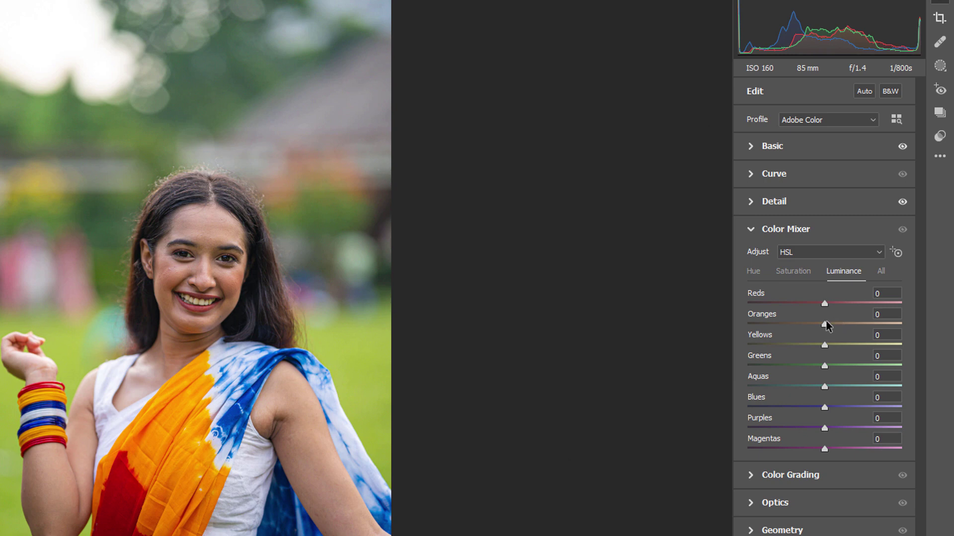
left_click_drag(826, 321, 851, 321)
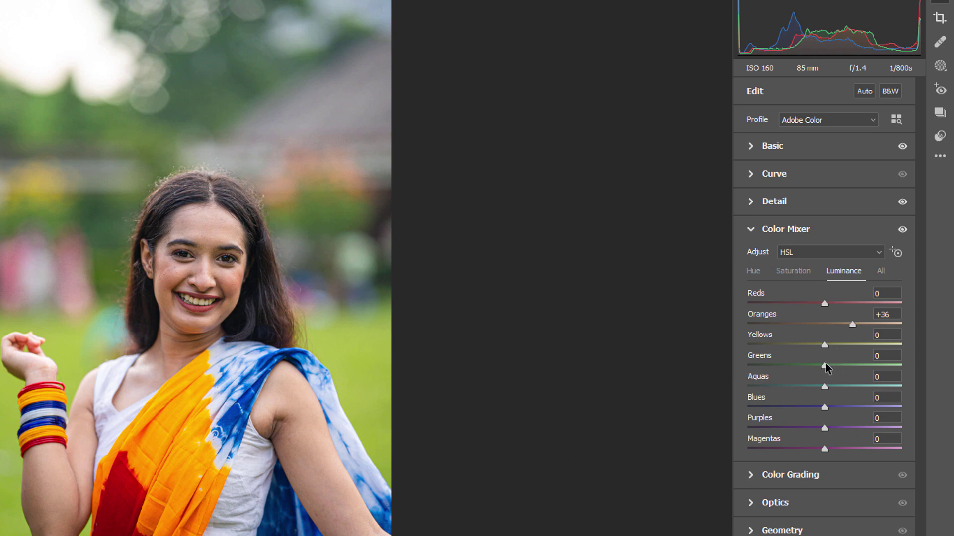
left_click_drag(823, 366, 791, 366)
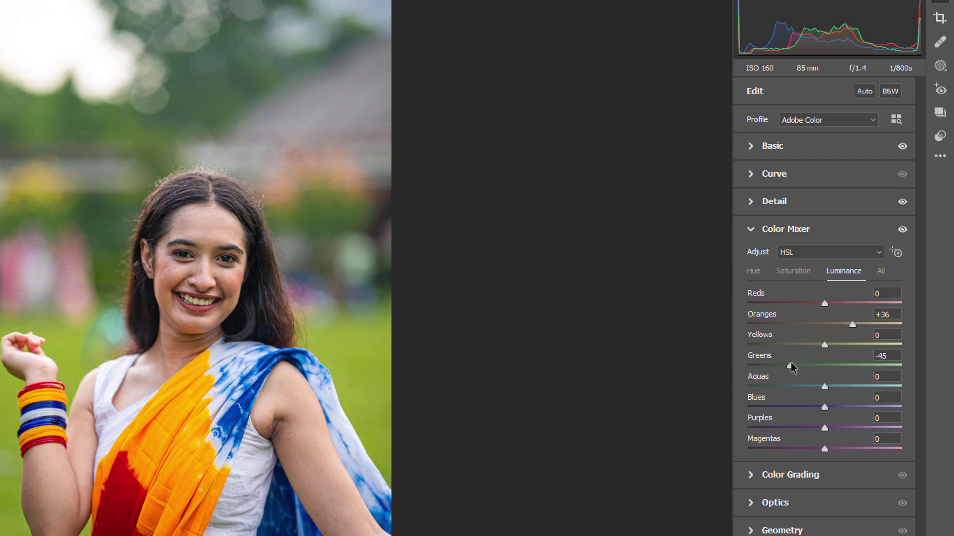
left_click(808, 273)
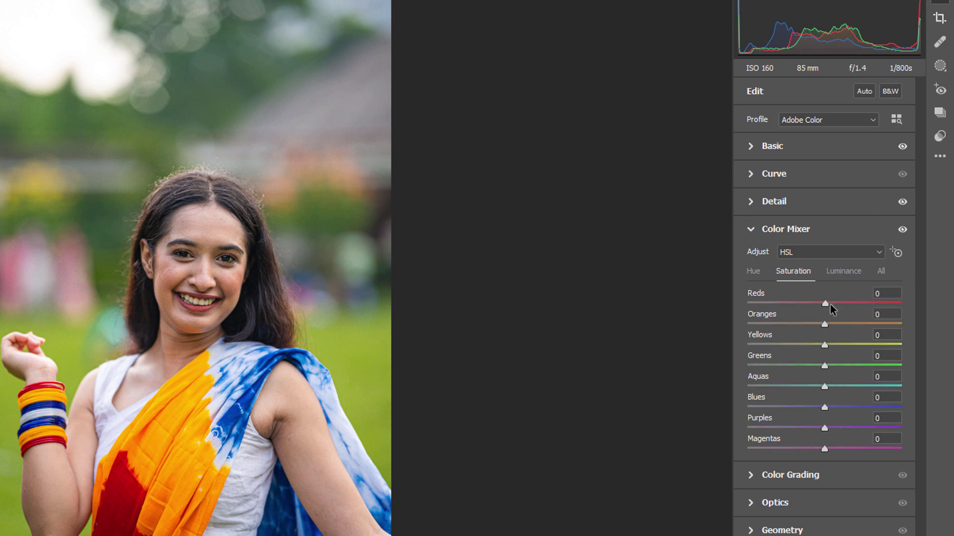
Set HSL saturation to Reds +42, Oranges +29, Yellows -9 and Greens -19
left_click_drag(842, 305, 858, 314)
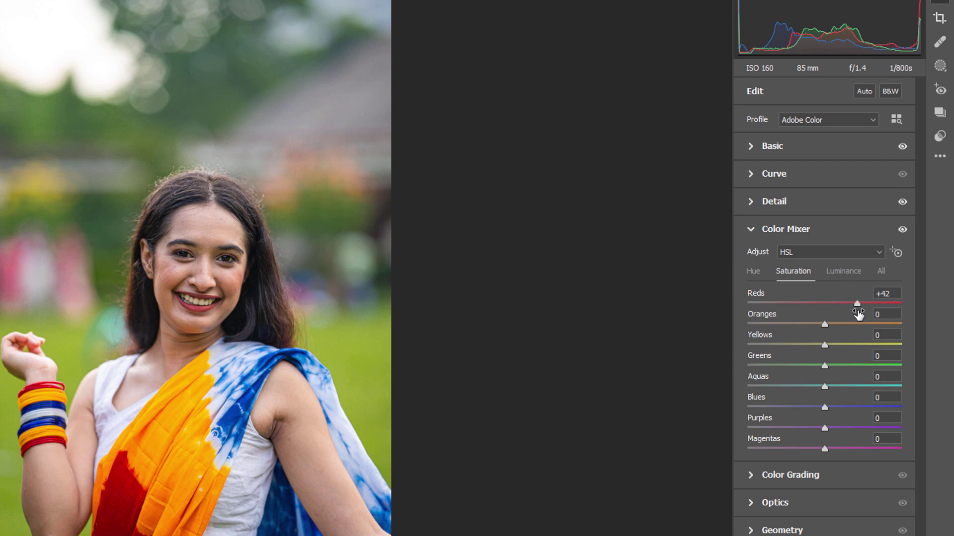
left_click_drag(827, 325, 848, 326)
left_click_drag(817, 342, 816, 343)
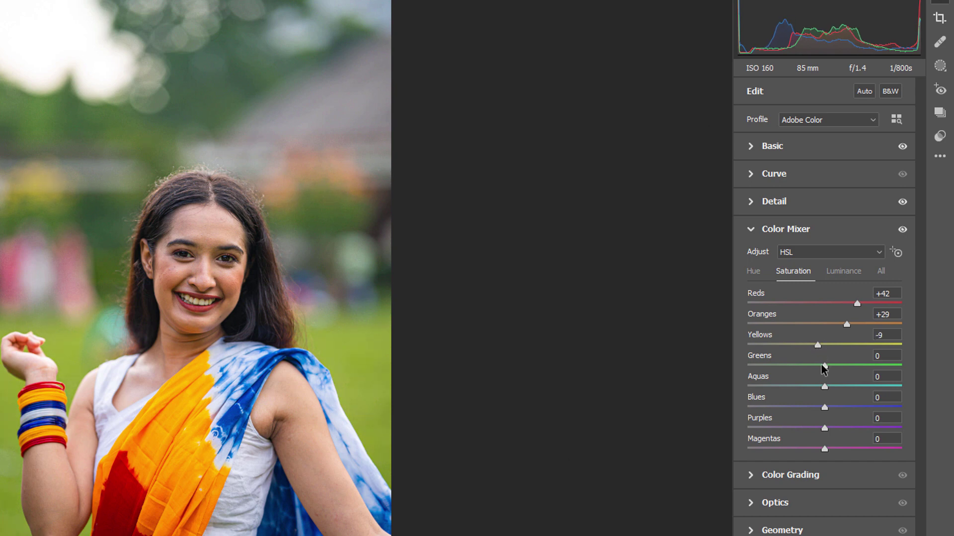
left_click_drag(824, 366, 810, 367)
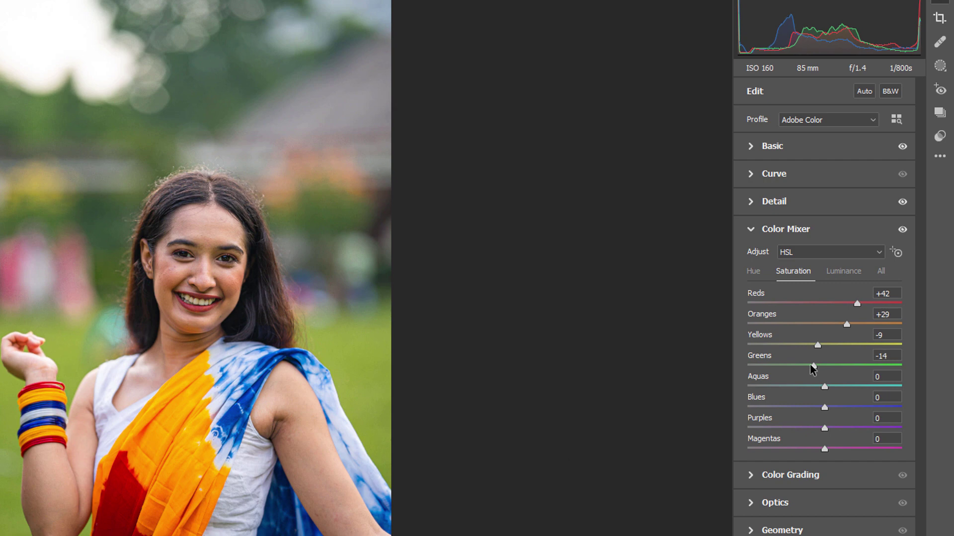
left_click_drag(810, 365, 807, 365)
In HSL Hue, shift Greens to +74 and Aquas to +31
left_click(756, 271)
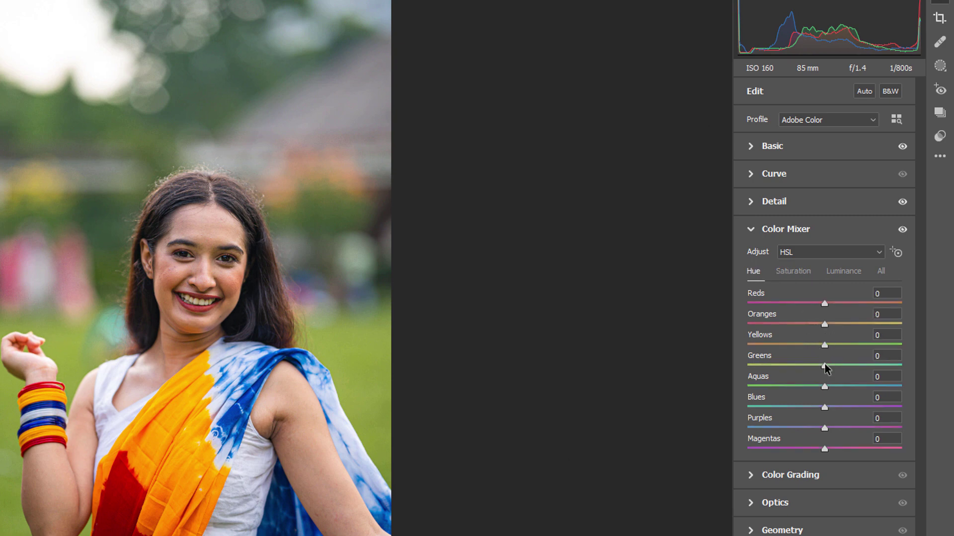
left_click_drag(825, 365, 855, 366)
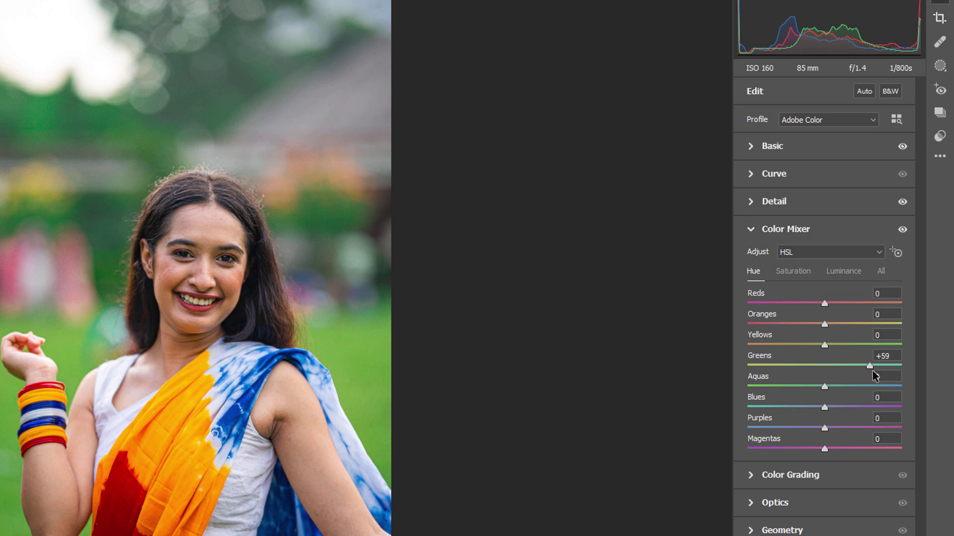
left_click_drag(857, 367, 879, 366)
double_click(883, 357)
type("70")
key("Return")
key("Return")
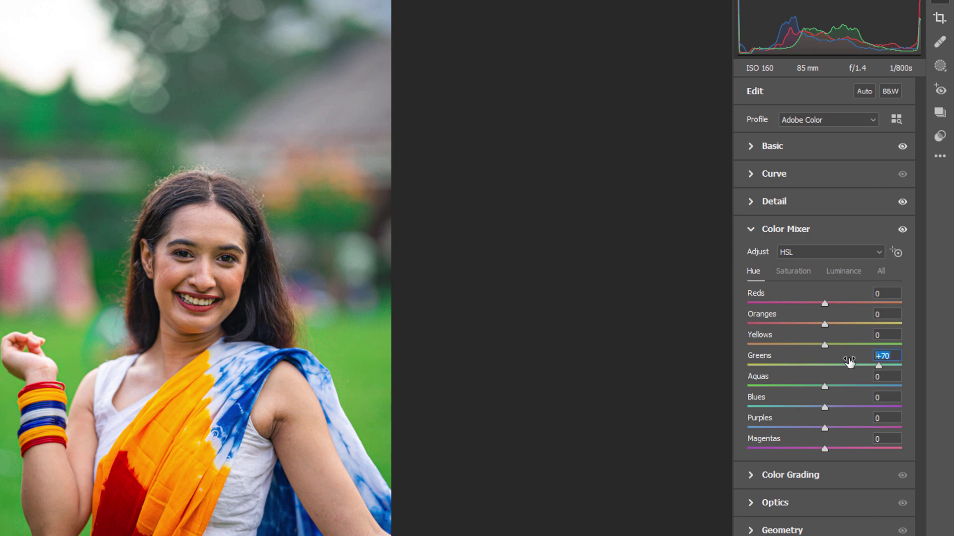
type("74")
left_click(881, 377)
left_click_drag(827, 386, 849, 389)
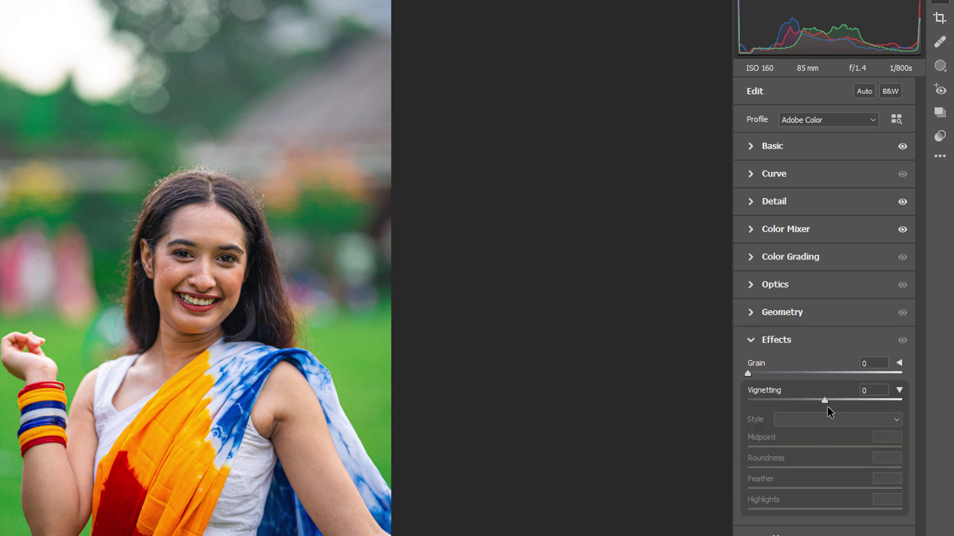
Set Effects Vignetting to -22, then expand the Calibration panel
left_click_drag(821, 401, 806, 401)
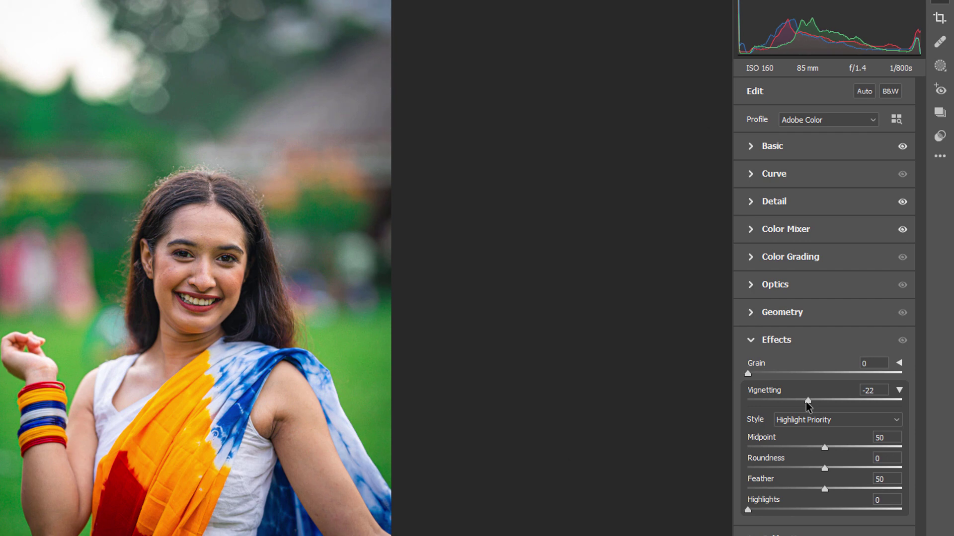
left_click(751, 341)
left_click(749, 370)
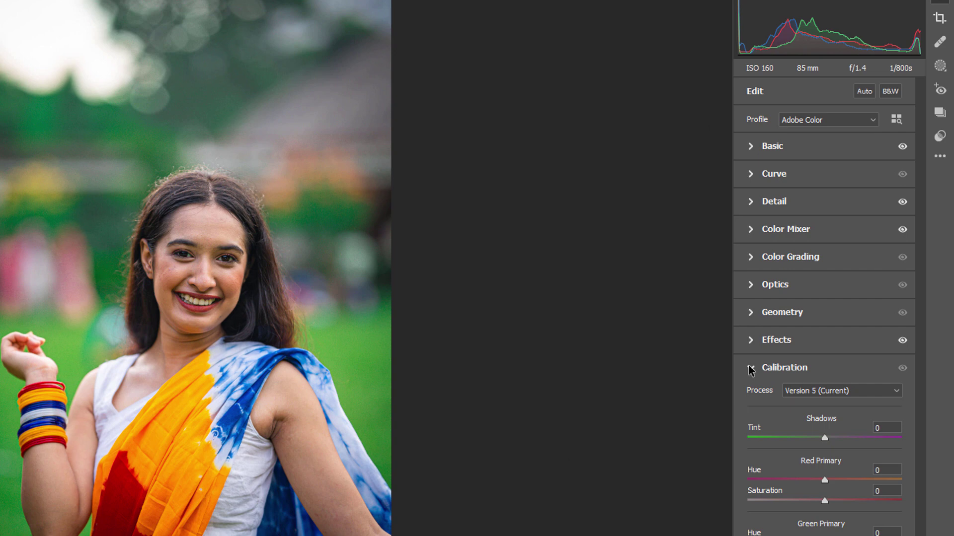
Set Red Primary Saturation -7 and Blue Primary Hue +2, then open the portrait in Photoshop
left_click_drag(824, 500, 820, 500)
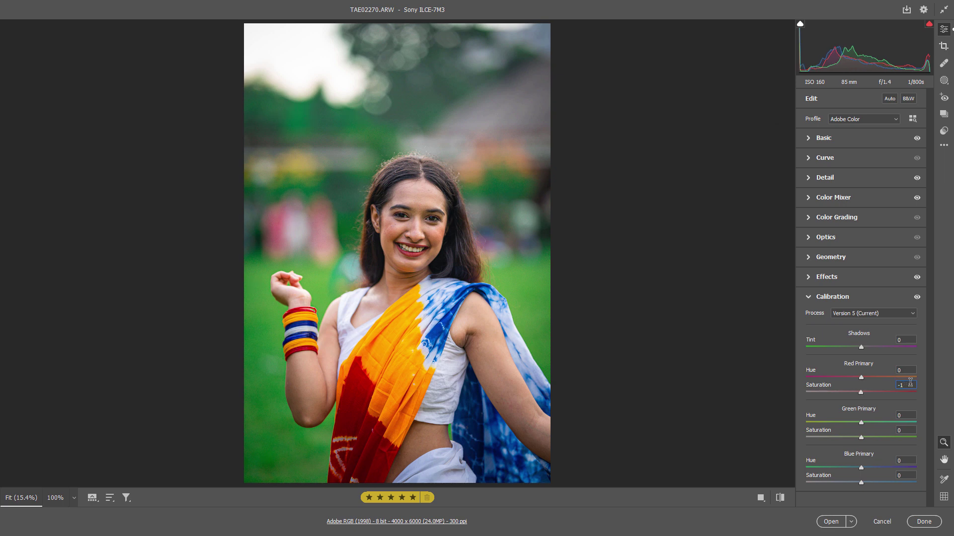
type("7")
left_click(910, 468)
left_click(907, 461)
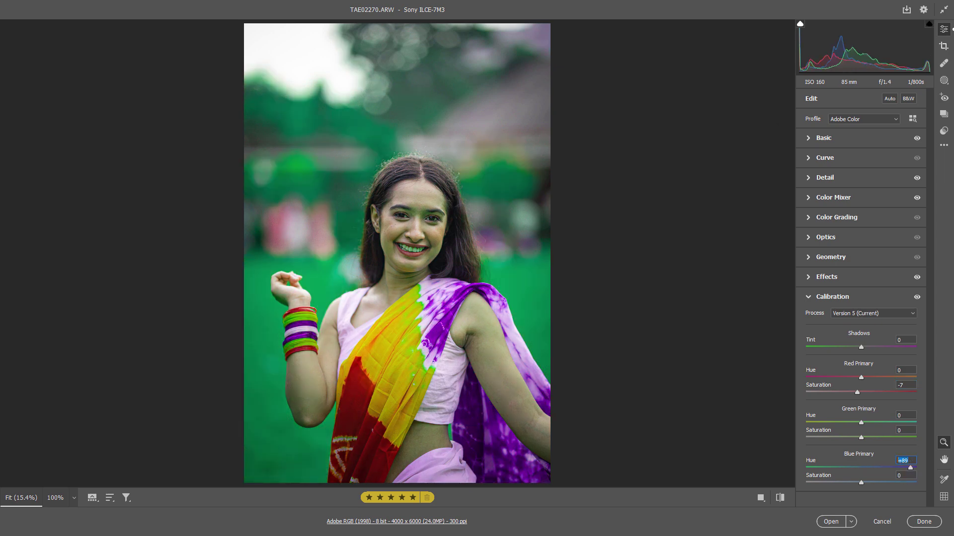
type("2")
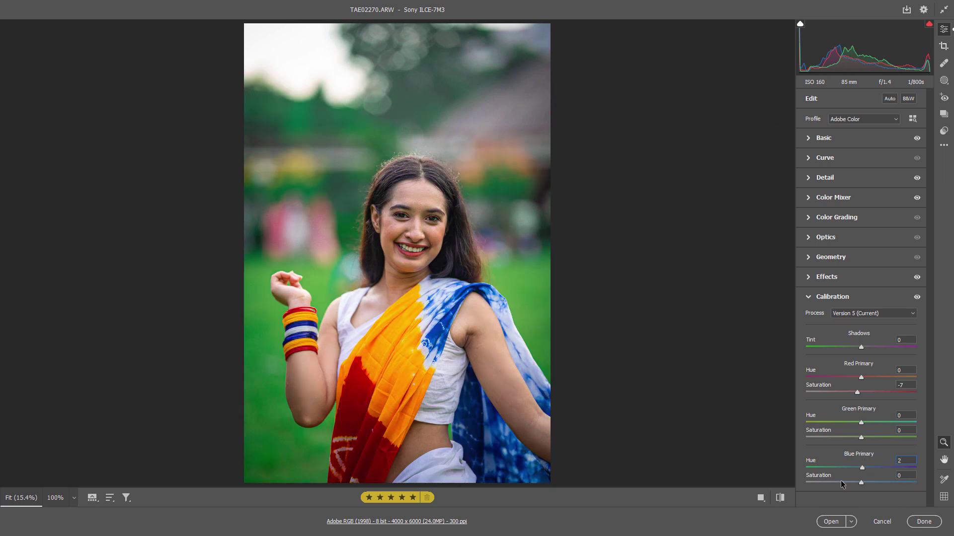
left_click(780, 498)
left_click(779, 498)
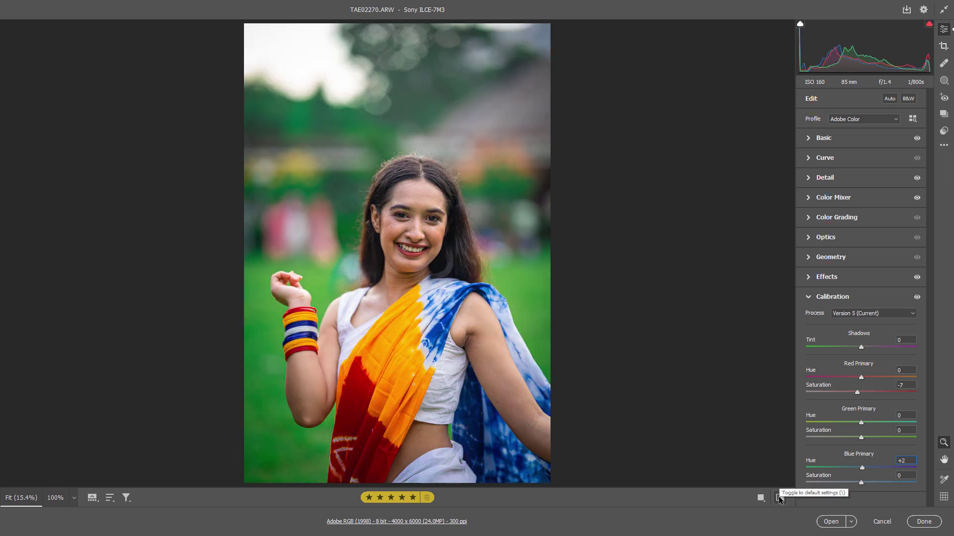
left_click(832, 524)
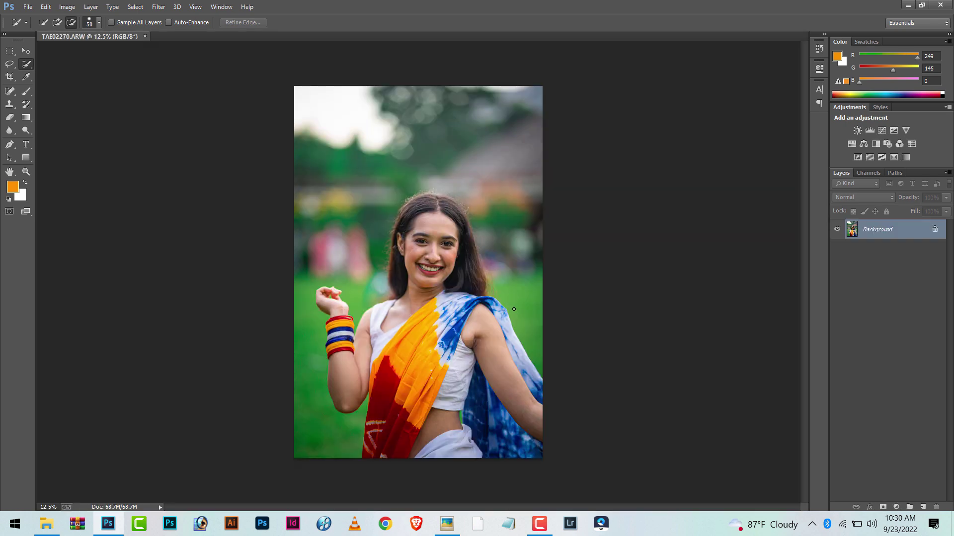
key("ctrl+minus")
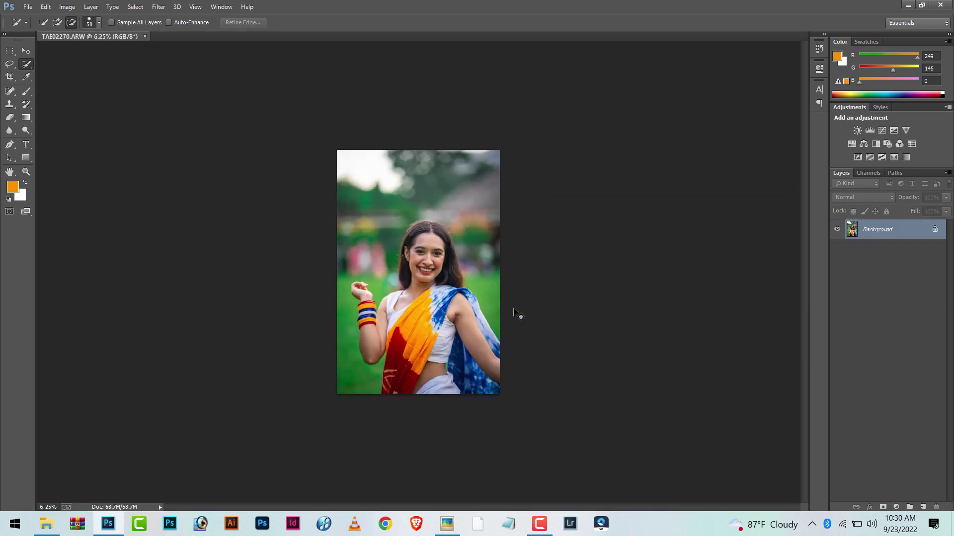
key("ctrl+plus")
key("ctrl+plus")
key("ctrl+plus")
right_click(10, 90)
left_click(50, 92)
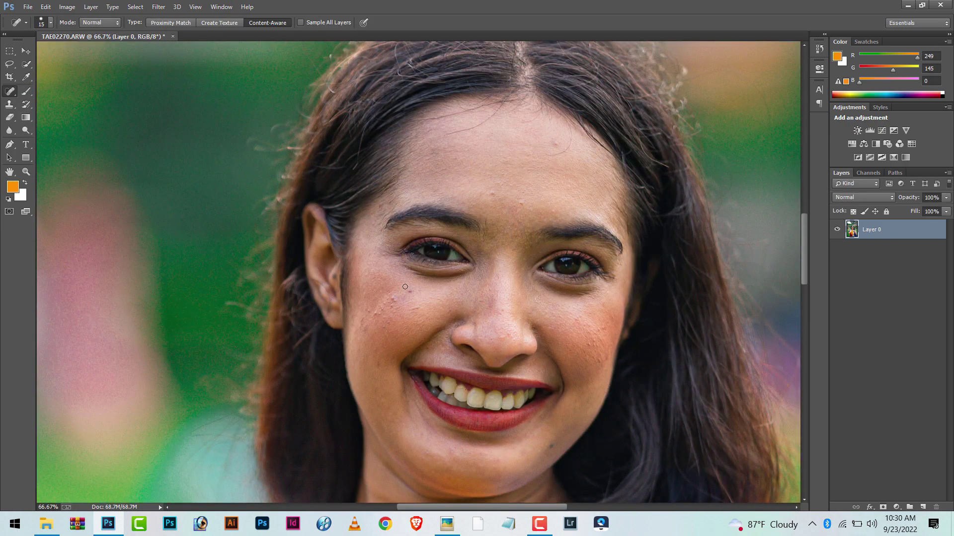
left_click(412, 290)
key("ctrl+plus")
key("ctrl+plus")
key("bracketleft")
key("bracketleft")
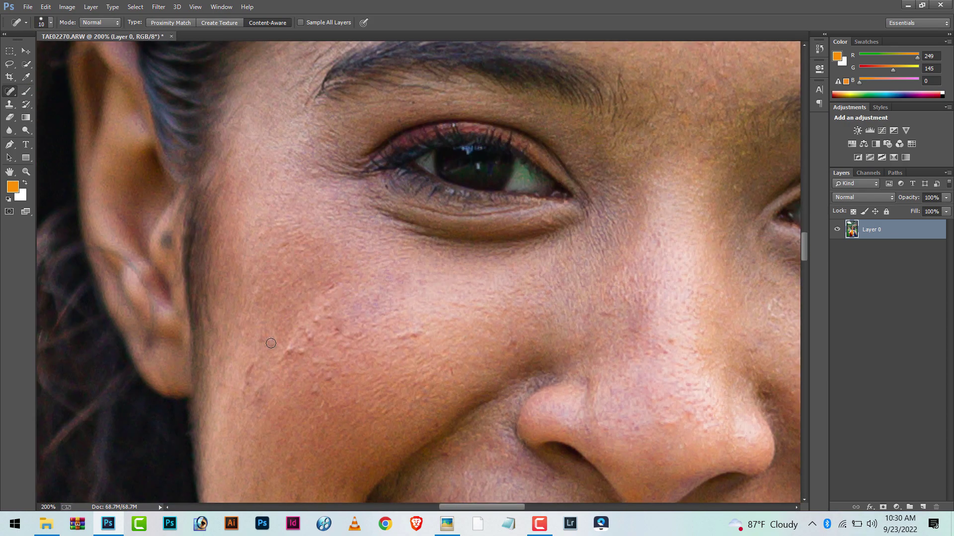
key("shift+j")
key("shift+j")
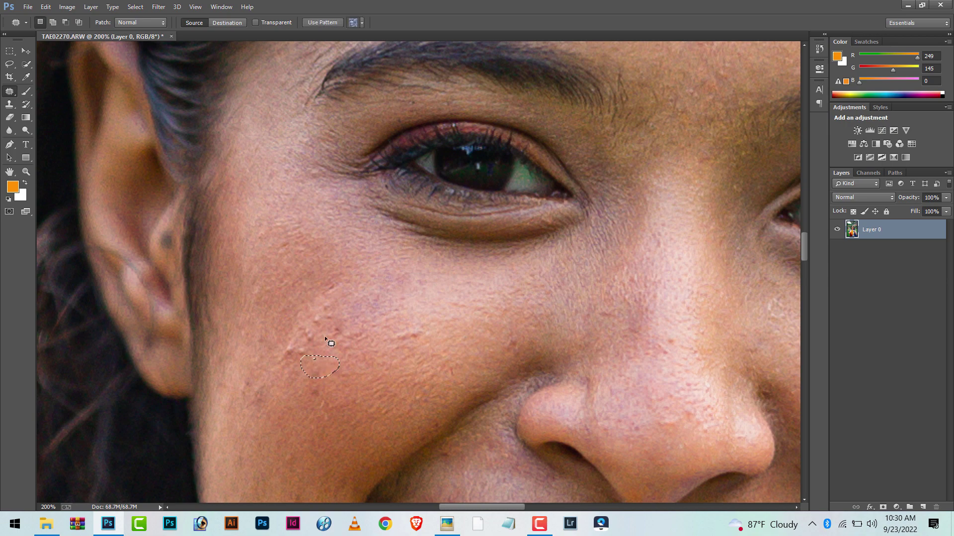
mouse_move(330, 341)
left_mouse_down()
mouse_move(301, 350)
mouse_move(261, 392)
left_mouse_up()
key("ctrl+d")
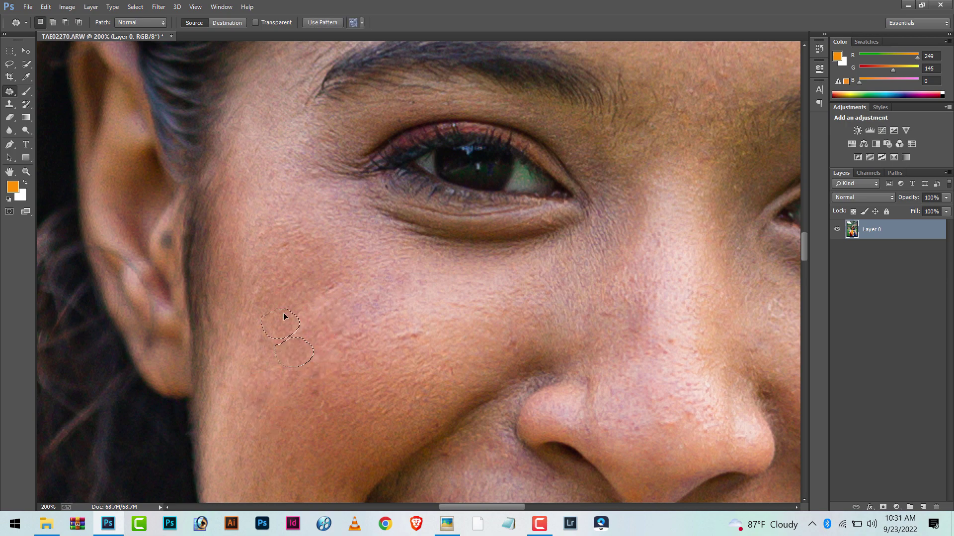
mouse_move(402, 326)
left_mouse_down()
mouse_move(408, 339)
mouse_move(397, 328)
left_mouse_up()
left_click_drag(403, 333, 341, 283)
key("ctrl+d")
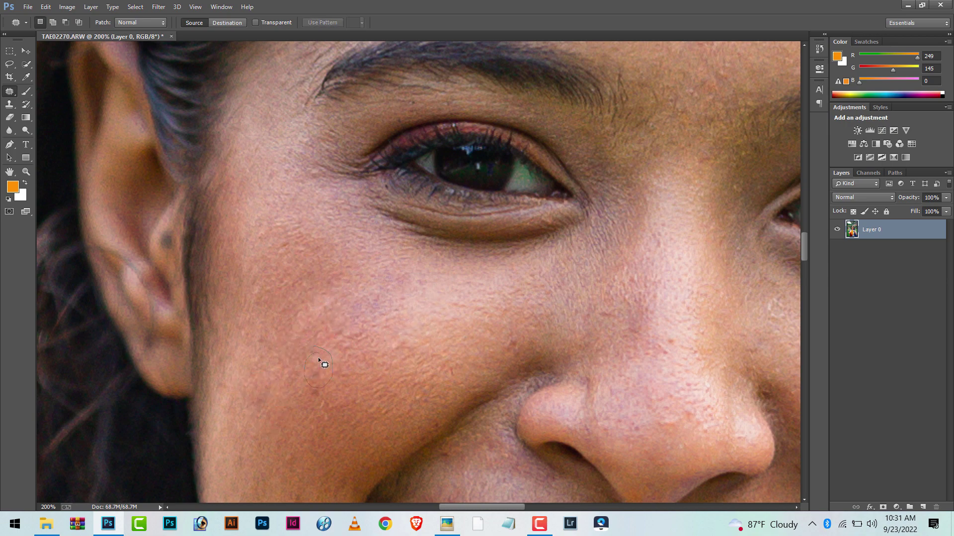
mouse_move(347, 324)
left_mouse_down()
mouse_move(362, 342)
mouse_move(320, 320)
left_mouse_up()
key("ctrl+d")
key("ctrl+0")
key("ctrl+plus")
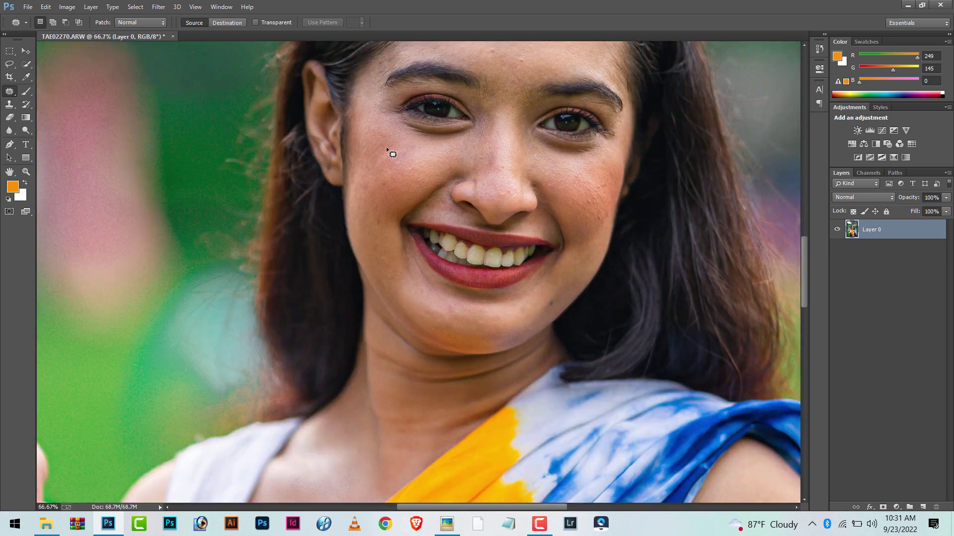
scroll(400, 154, "up", 2)
scroll(447, 199, "up", 3)
key("shift+j")
key("ctrl+plus")
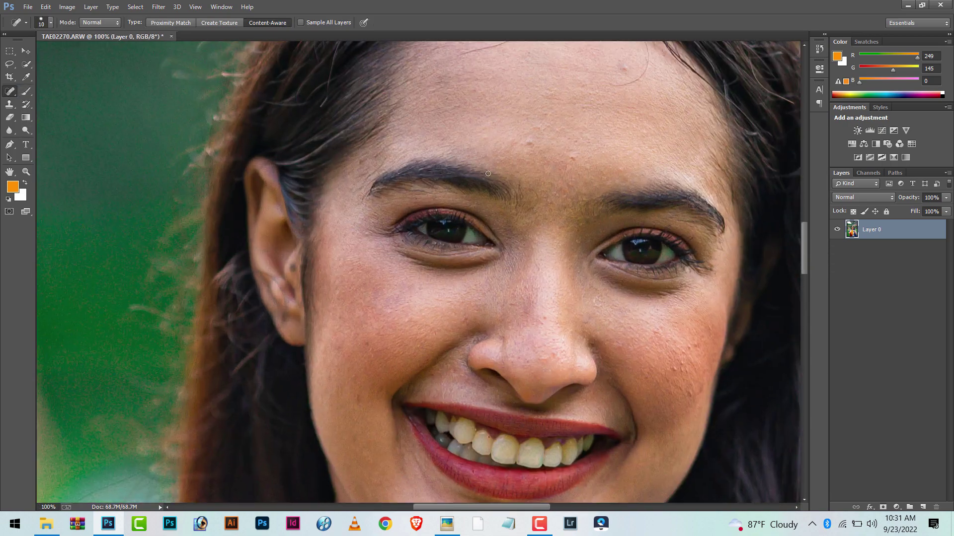
scroll(562, 207, "up", 2)
left_click(622, 123)
left_click_drag(614, 143, 646, 108)
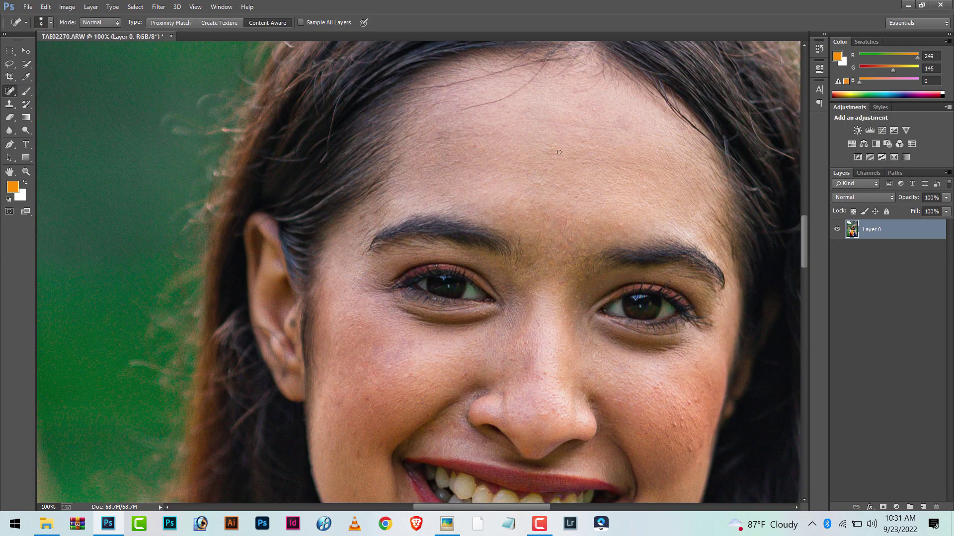
key("bracketleft")
key("bracketleft")
key("bracketleft")
mouse_move(457, 110)
left_mouse_down()
mouse_move(534, 79)
mouse_move(598, 72)
left_mouse_up()
mouse_move(437, 85)
left_mouse_down()
mouse_move(525, 70)
mouse_move(512, 63)
left_mouse_up()
left_click_drag(360, 436, 357, 454)
key("bracketright")
scroll(702, 440, "down", 2)
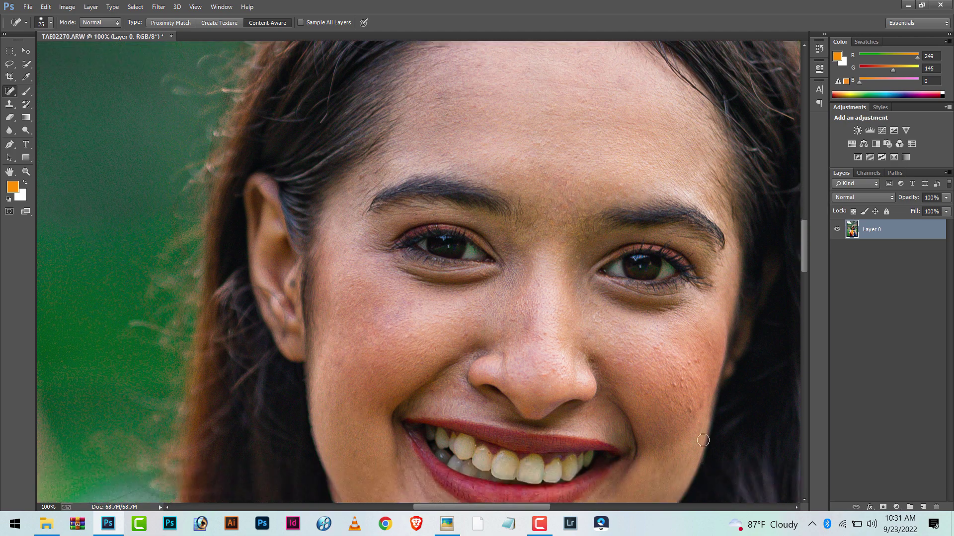
key("bracketleft")
left_click(682, 376)
left_click(691, 364)
key("ctrl+0")
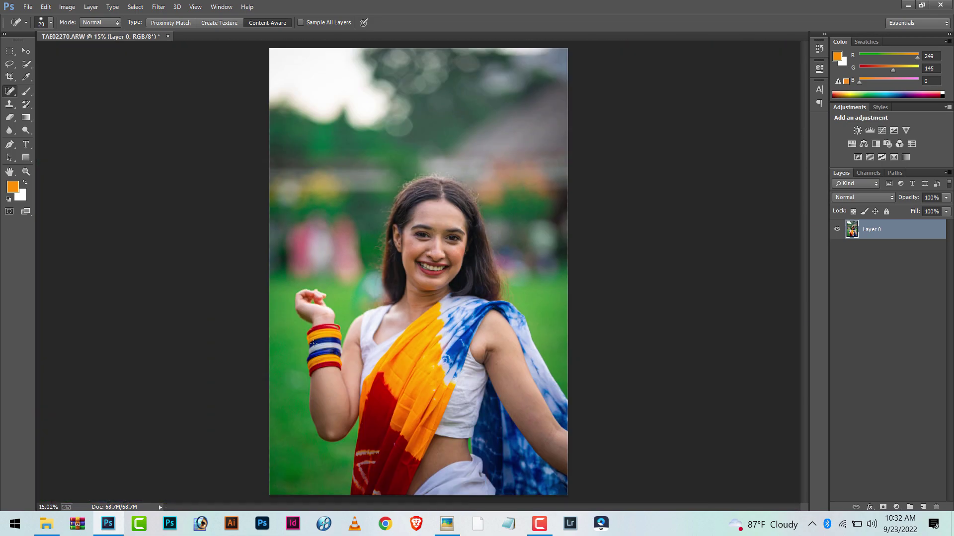
key("ctrl+plus")
key("ctrl+plus")
key("ctrl+plus")
key("ctrl+plus")
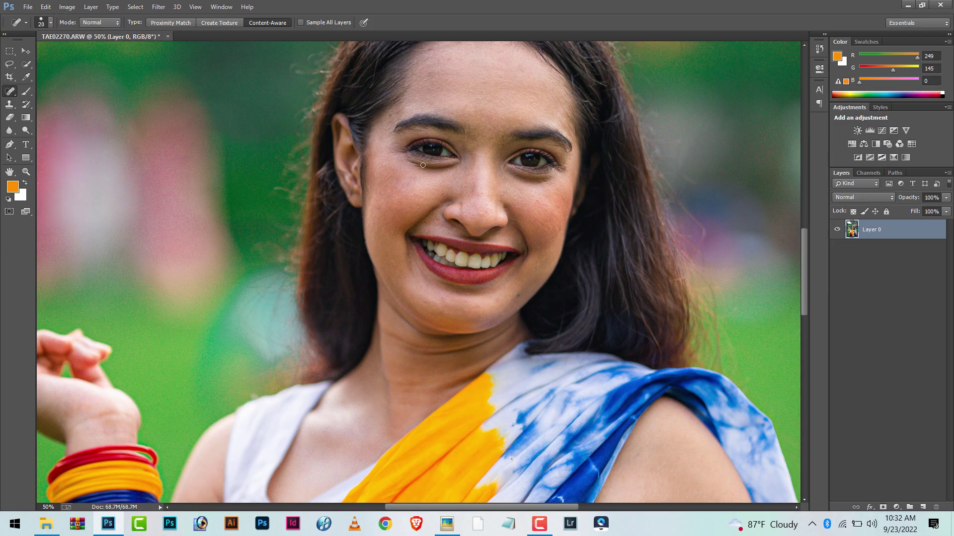
key("ctrl+0")
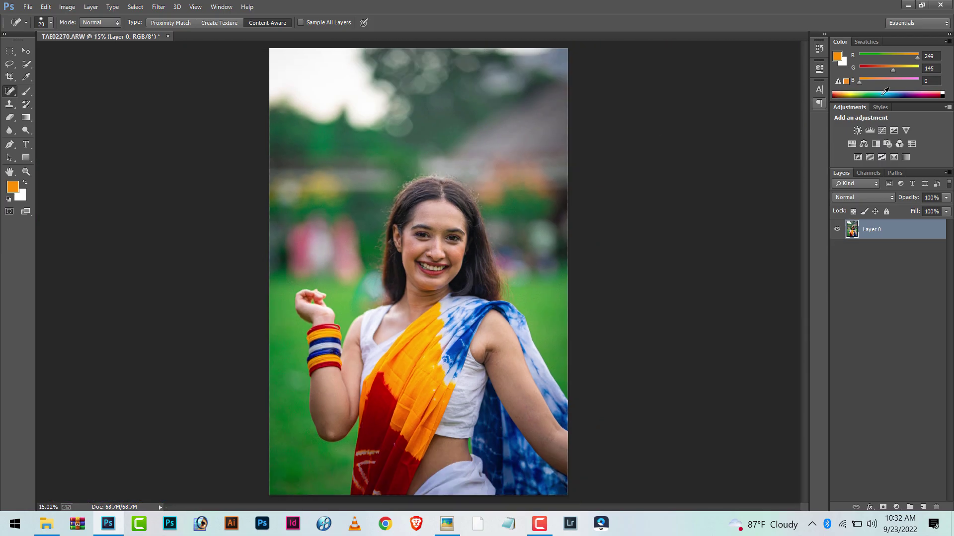
Duplicate Layer 0 and launch Imagenomic Portraiture on the copy
left_click_drag(902, 236, 922, 506)
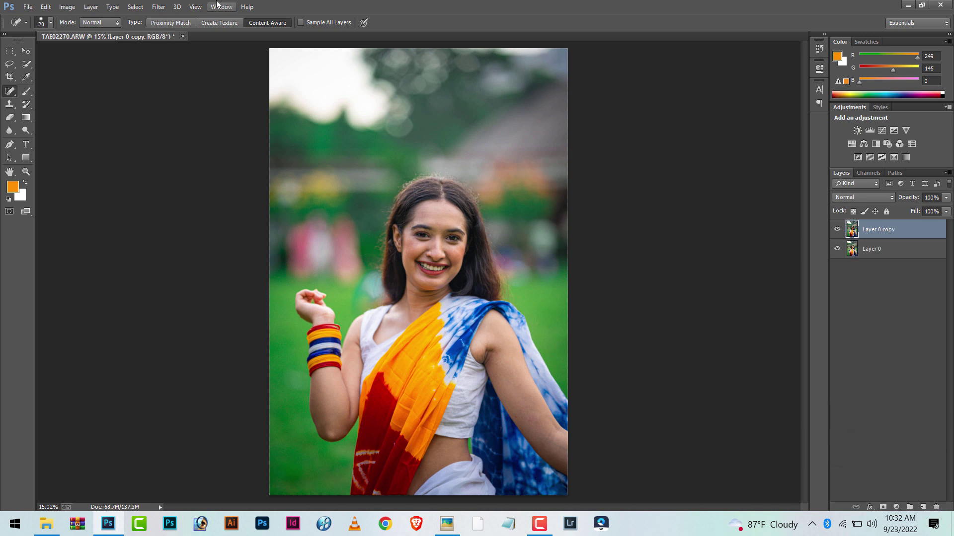
left_click(164, 9)
mouse_move(181, 269)
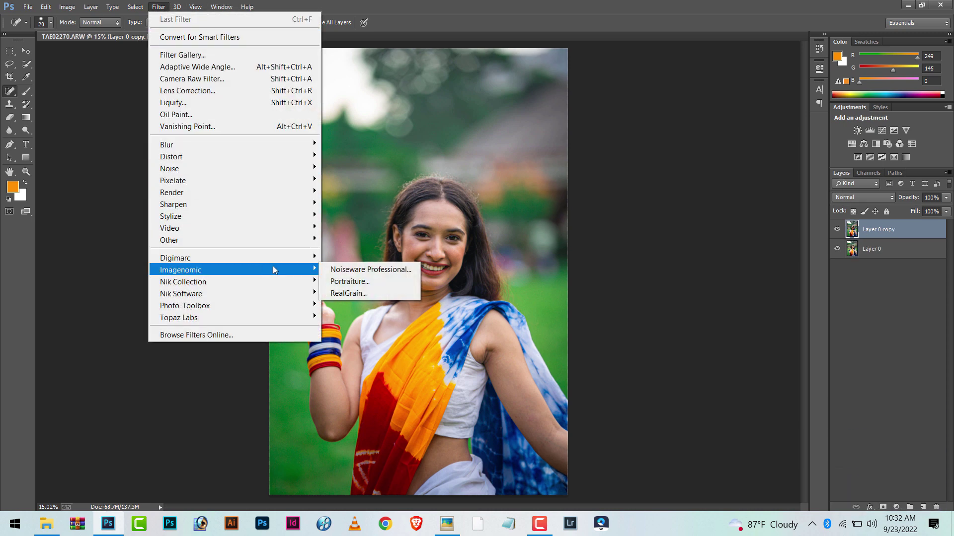
left_click(355, 283)
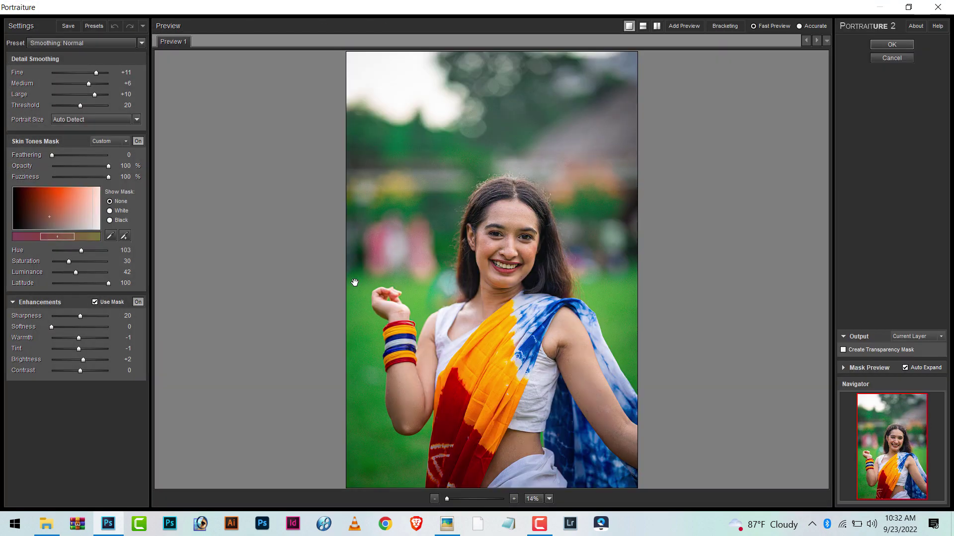
Apply Portraiture to Layer 0 copy with Fine 0, Medium +6, Large +10, Threshold 20
left_click(546, 232, "ctrl")
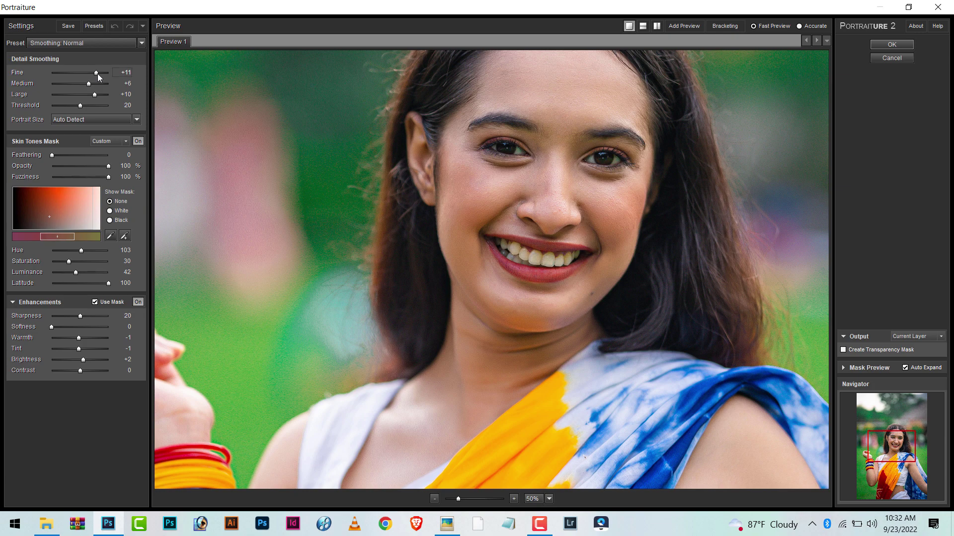
type("-11")
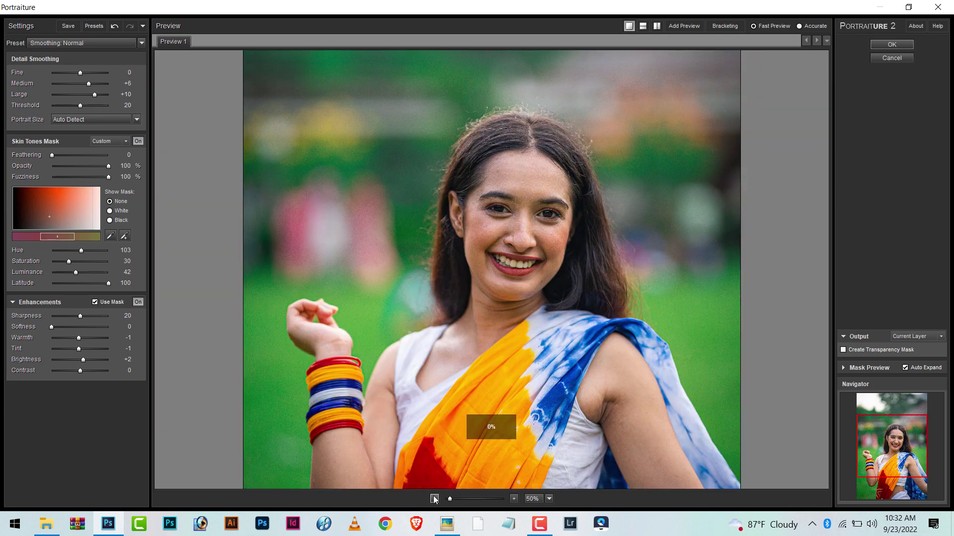
left_click(433, 498)
left_click(434, 499)
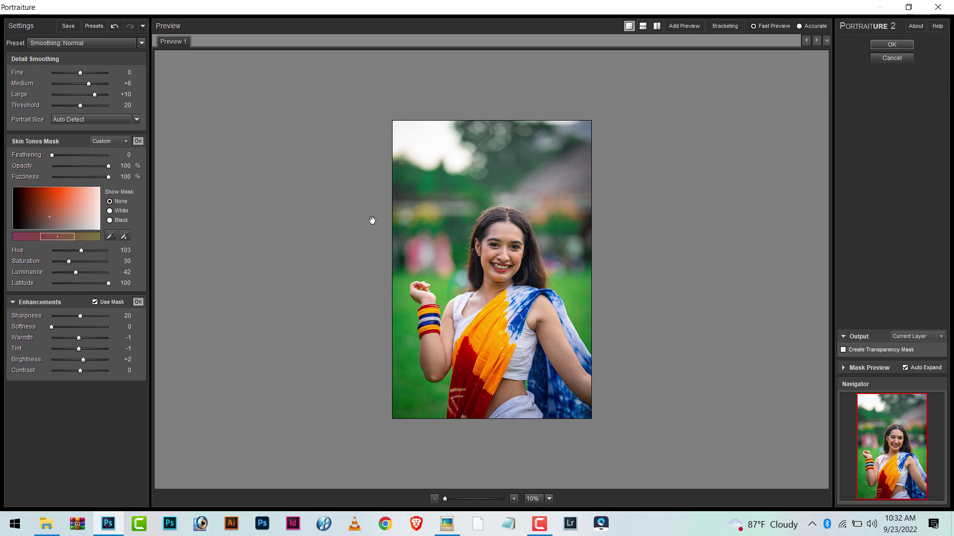
left_click(891, 44)
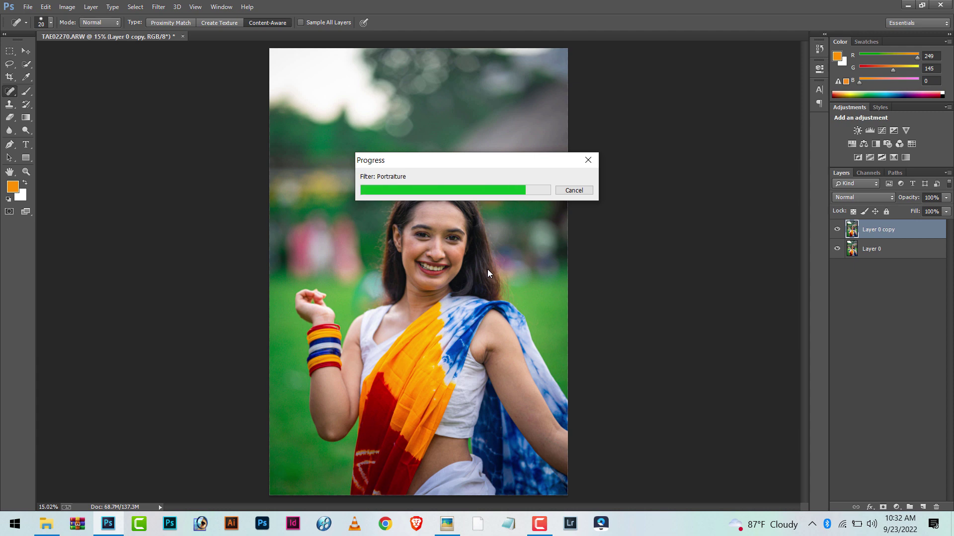
Compare the smoothed copy with the original, then move Layer 0 above the copy
left_click(838, 229)
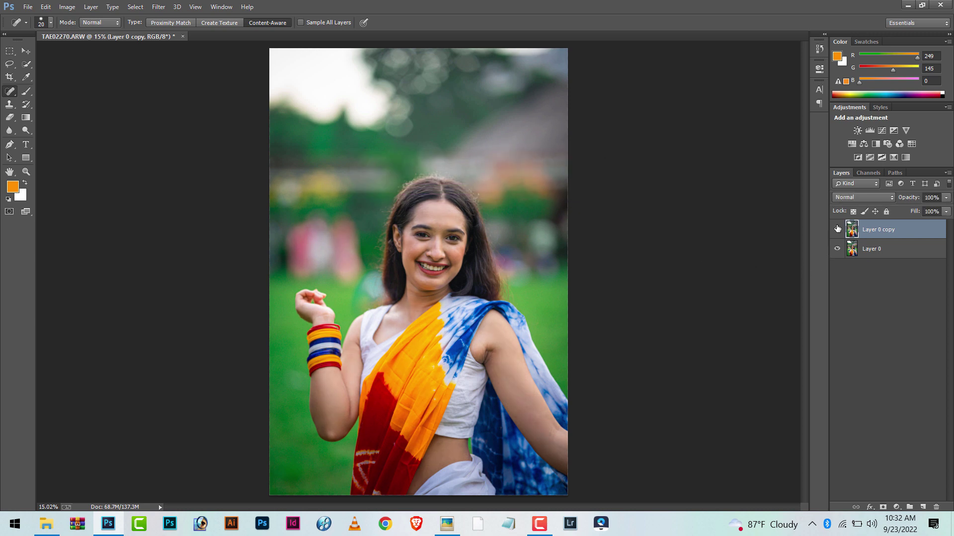
left_click(838, 228)
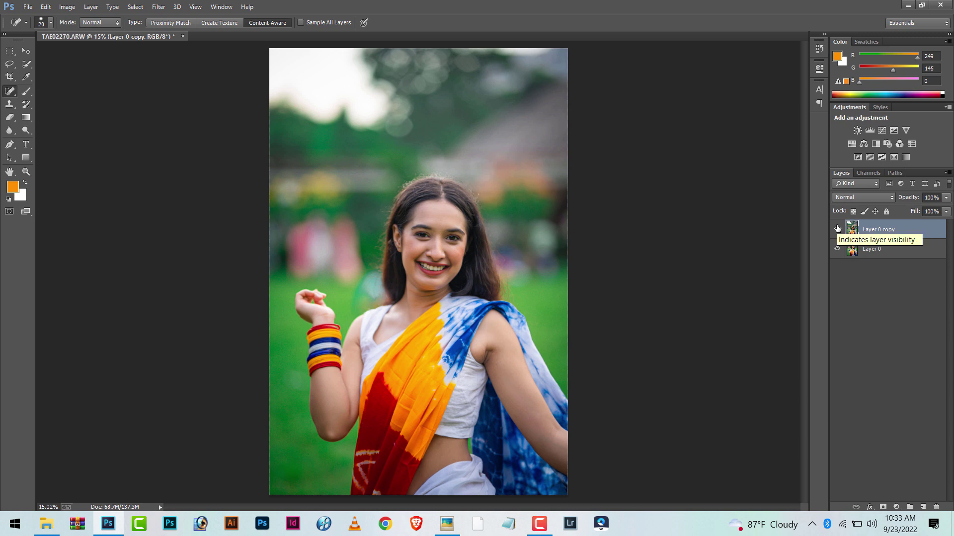
scroll(664, 310, "up", 1)
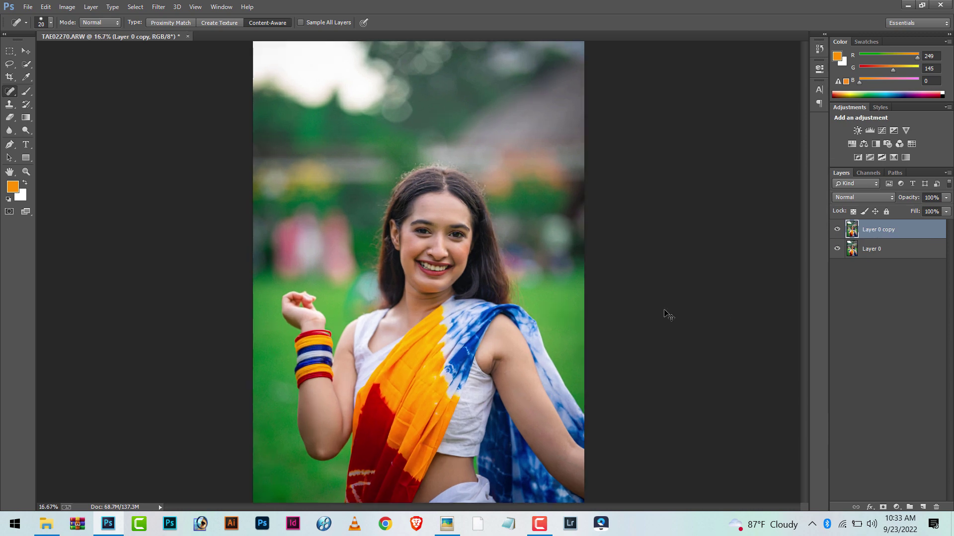
scroll(664, 310, "up", 1)
scroll(665, 310, "up", 2)
scroll(596, 309, "up", 1)
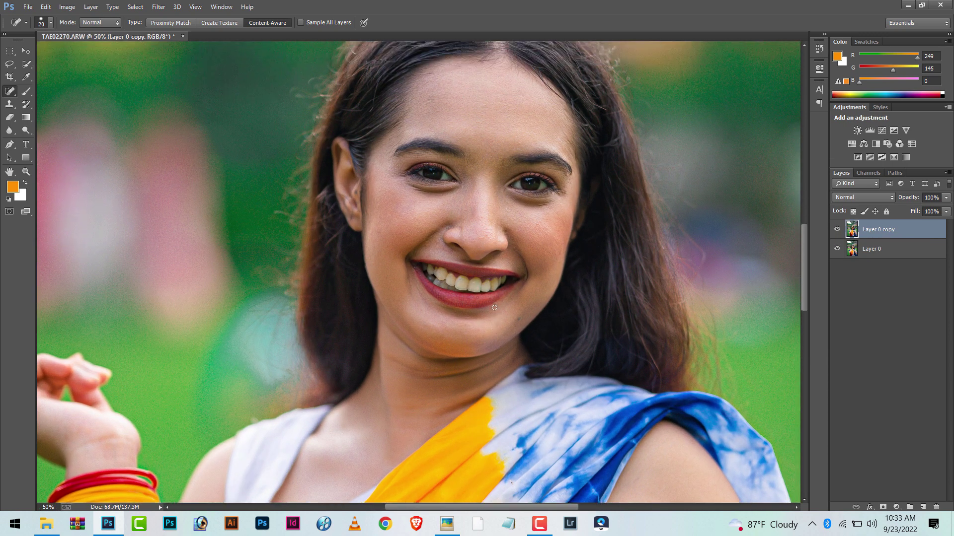
scroll(494, 307, "up", 1)
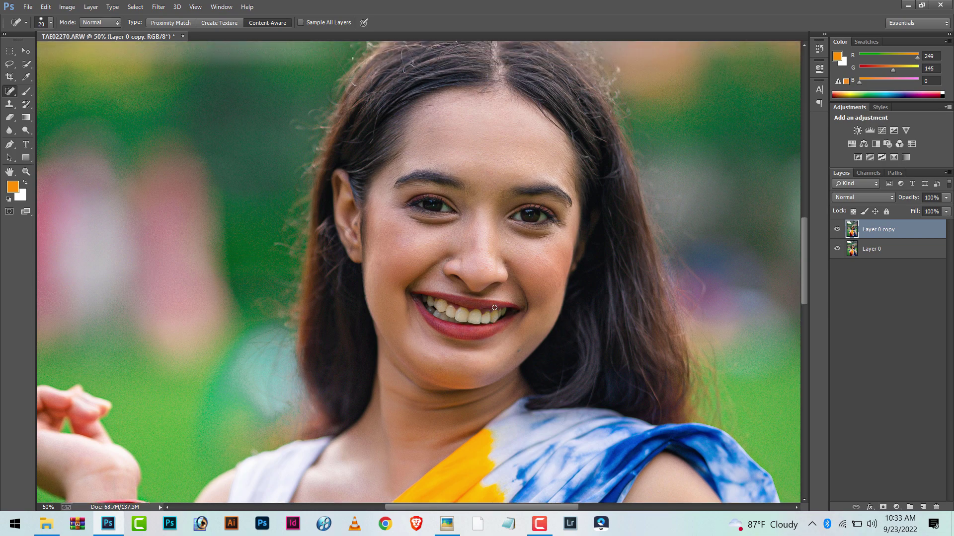
left_click(882, 247)
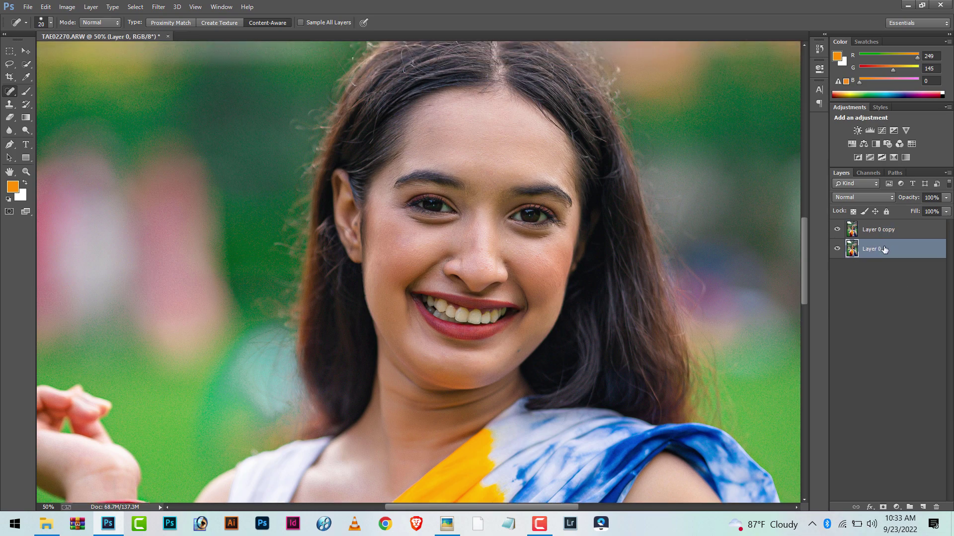
left_click_drag(884, 249, 877, 230)
Set Layer 0 to Overlay blend mode and bring up the High Pass filter
left_click(853, 197)
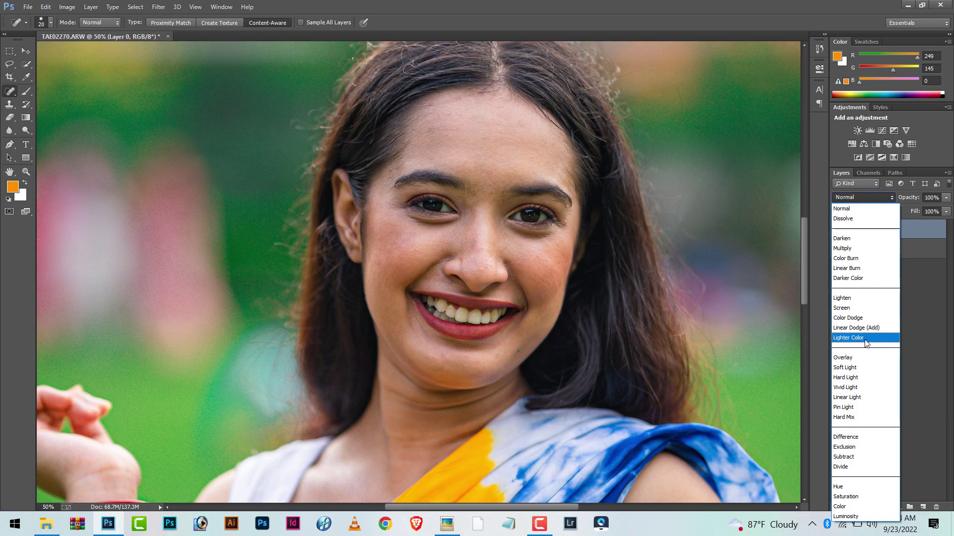
left_click(847, 355)
left_click(159, 7)
mouse_move(169, 240)
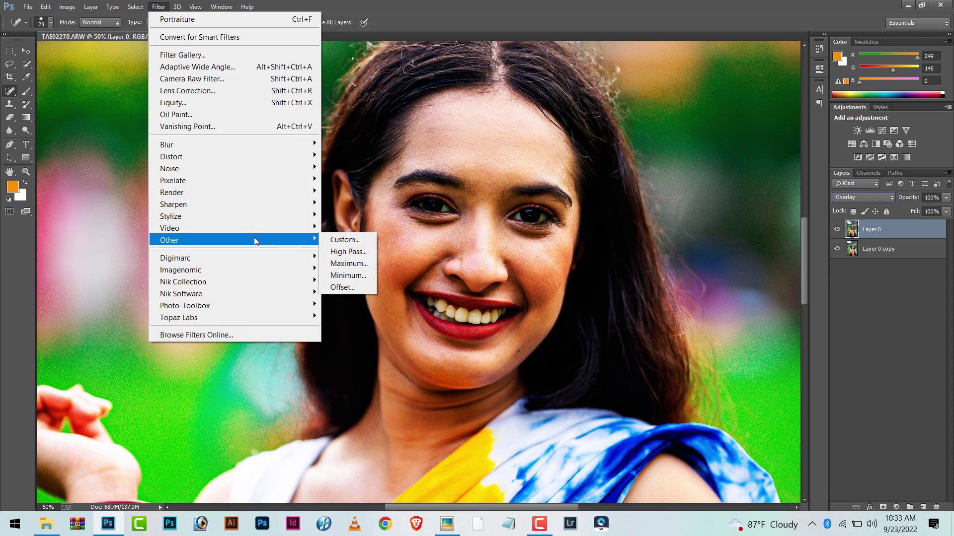
left_click(342, 251)
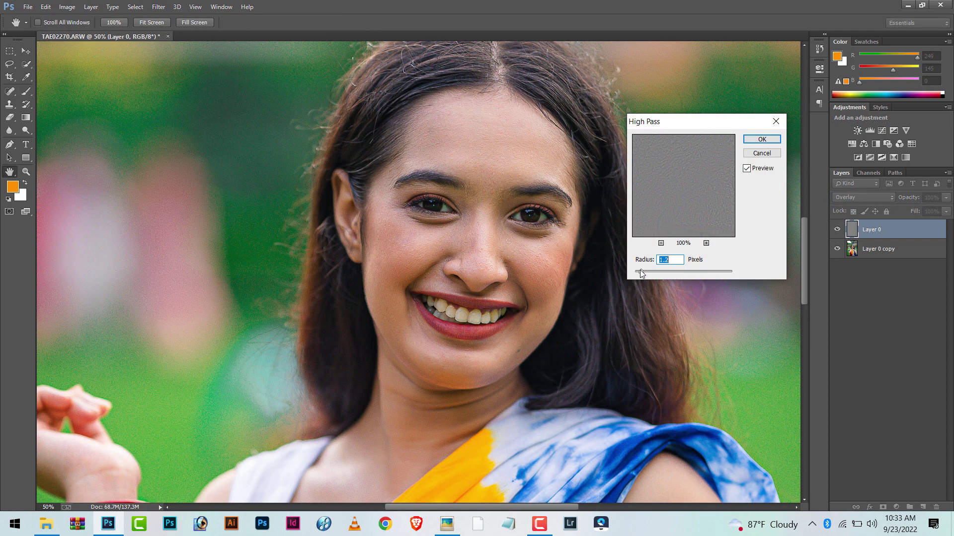
Sharpen Layer 0 with a 2.5-pixel High Pass, then compare it off and on
key("ctrl+0")
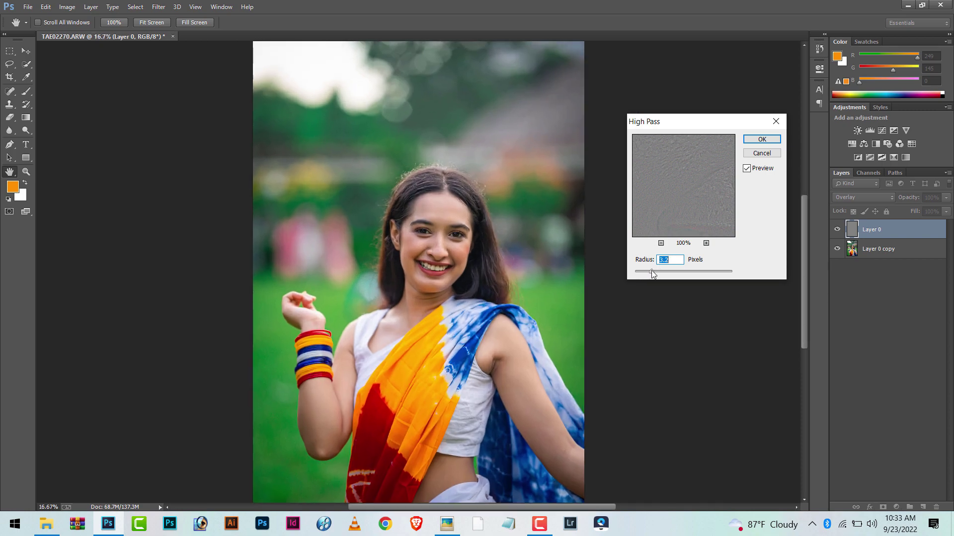
left_click_drag(652, 271, 648, 272)
left_click(763, 143)
left_click(837, 230)
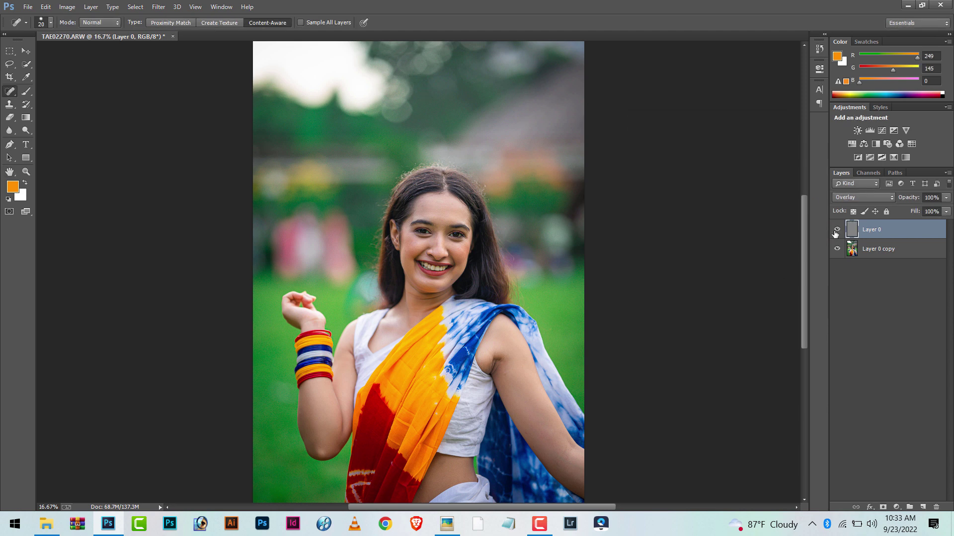
left_click(837, 230)
Give Layer 0 an inverted mask and paint the sharpening back in with a white brush
left_click(884, 507)
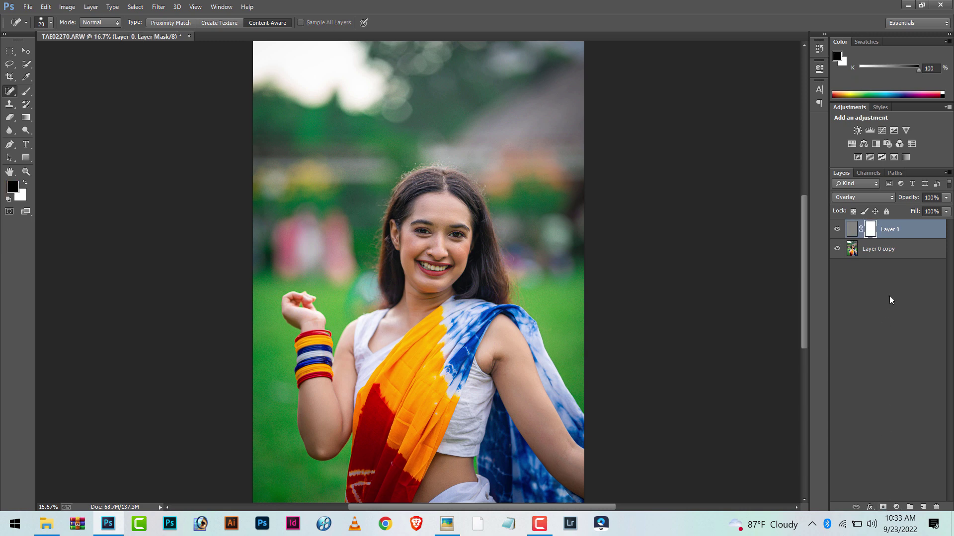
key("ctrl+i")
left_click(26, 92)
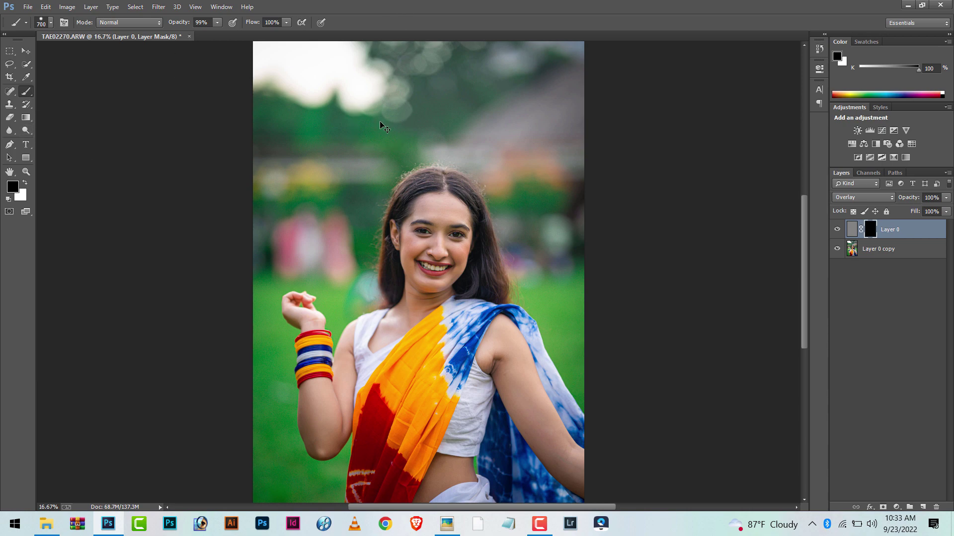
key("ctrl+plus")
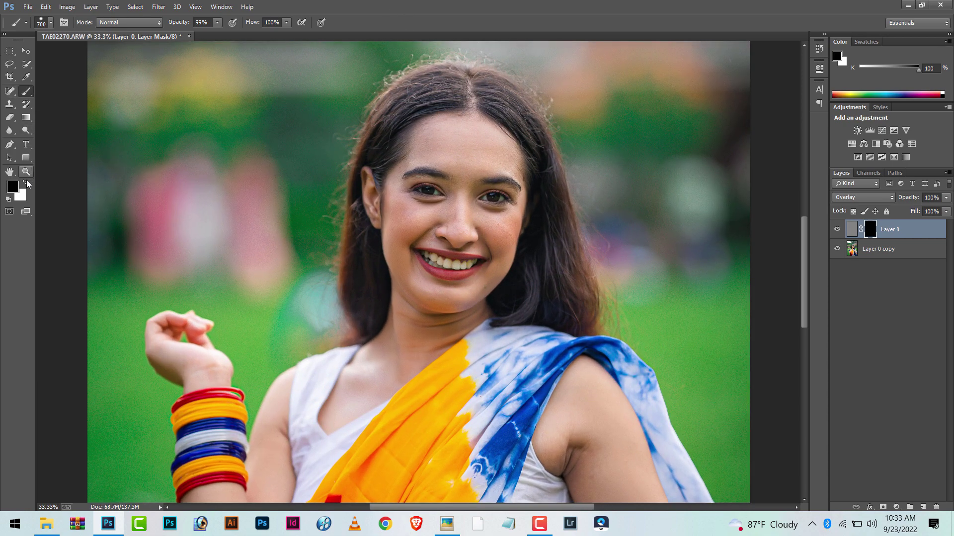
left_click(26, 183)
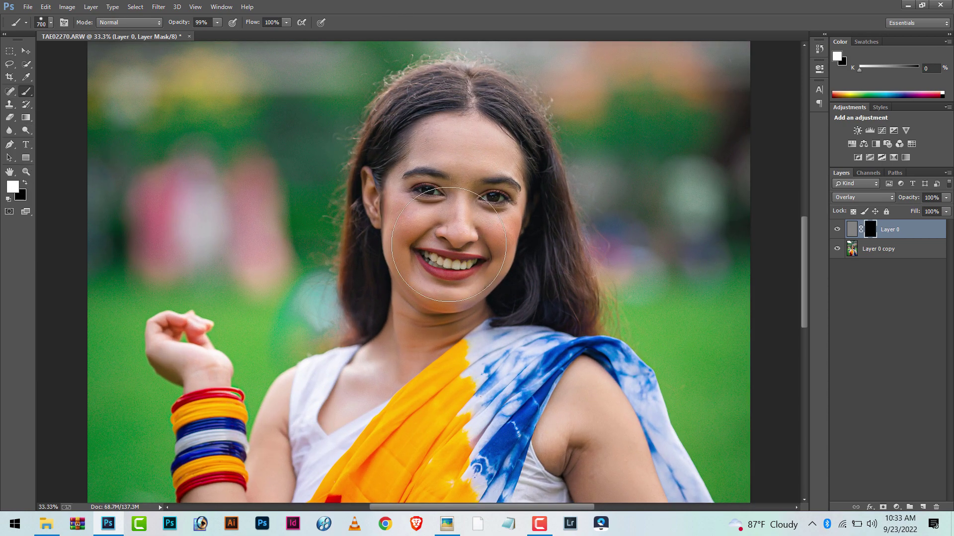
left_click_drag(449, 245, 407, 288)
scroll(336, 271, "down", 2)
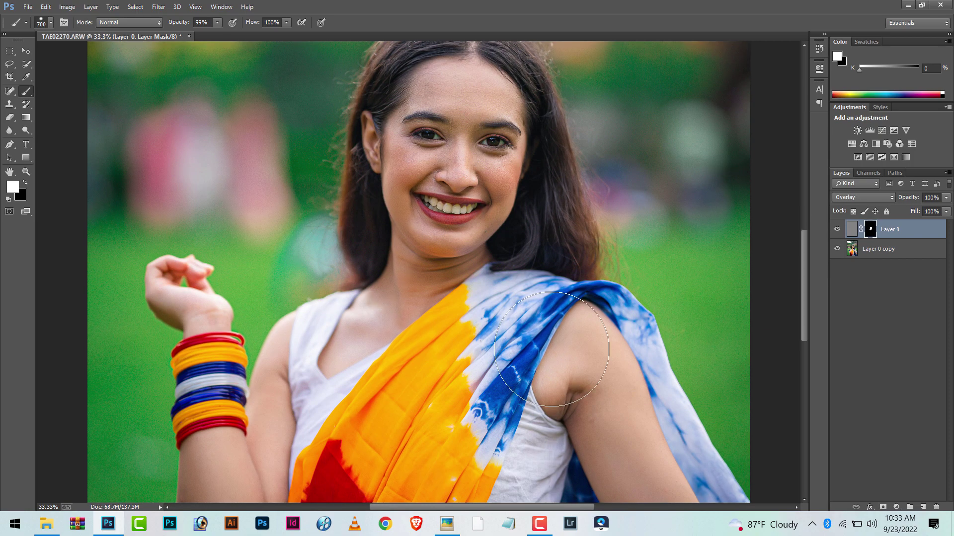
scroll(549, 343, "up", 2)
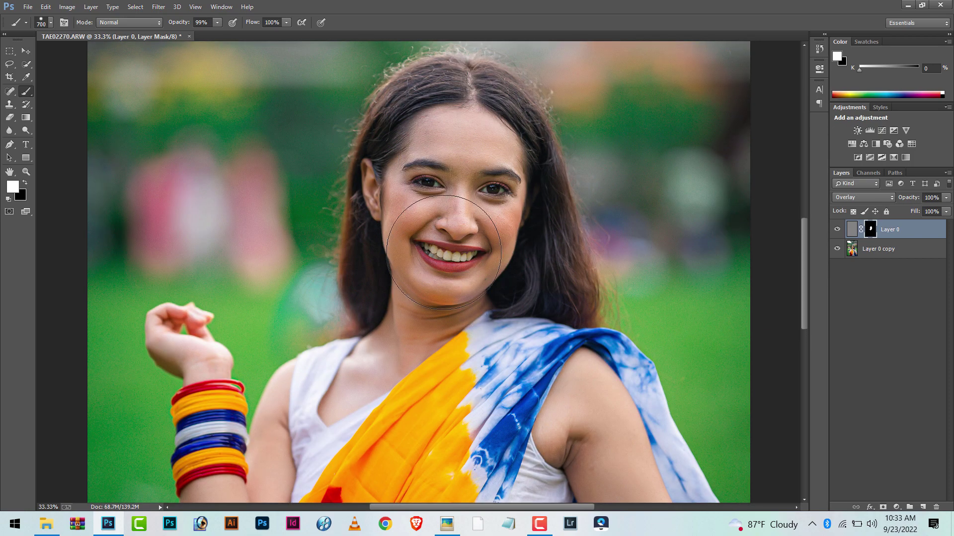
key("ctrl+0")
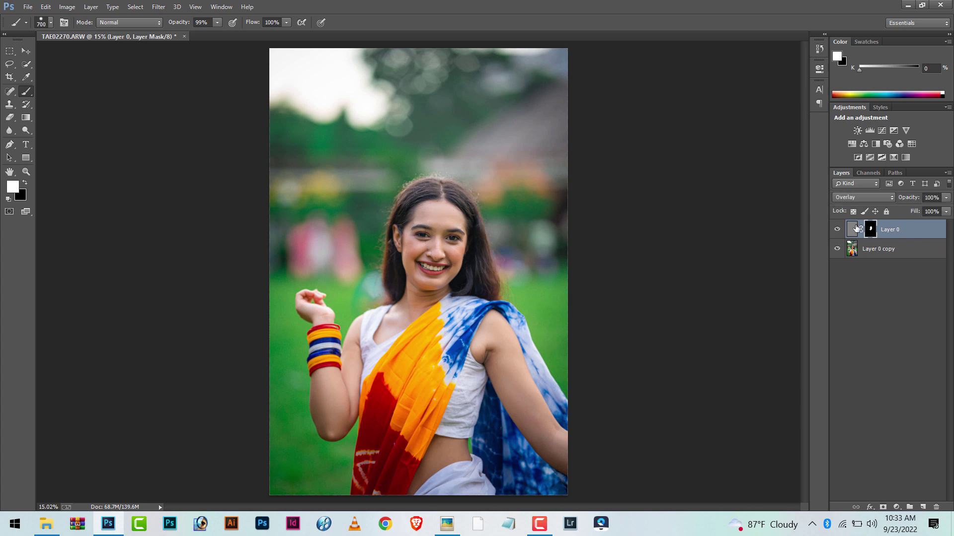
Merge the sharpening layer down into Layer 0 copy and switch to File Explorer
right_click(902, 234)
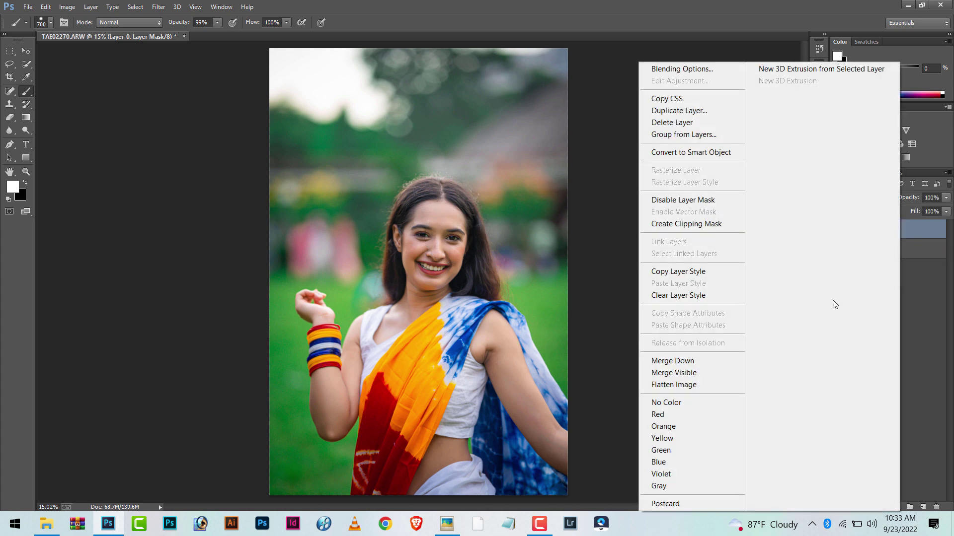
left_click(713, 359)
left_click(837, 229)
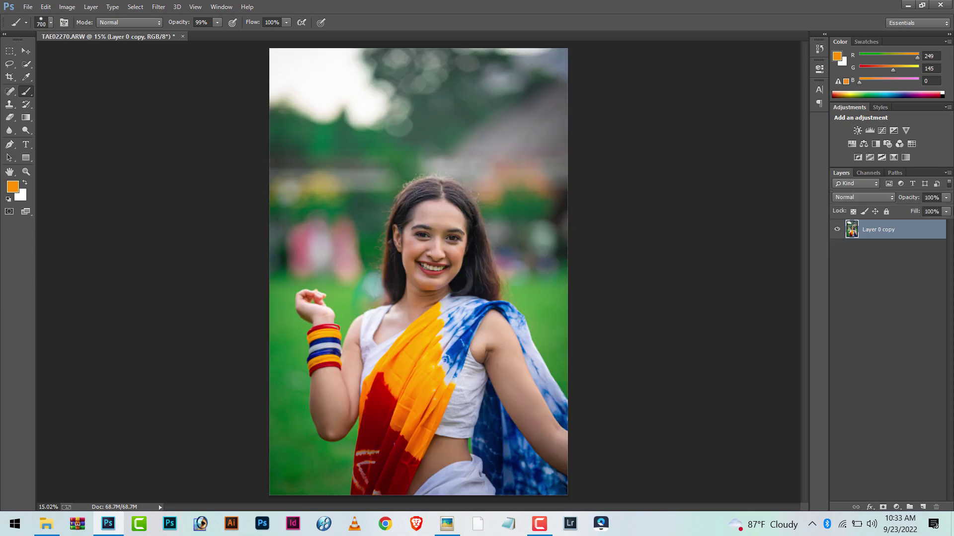
left_click(45, 526)
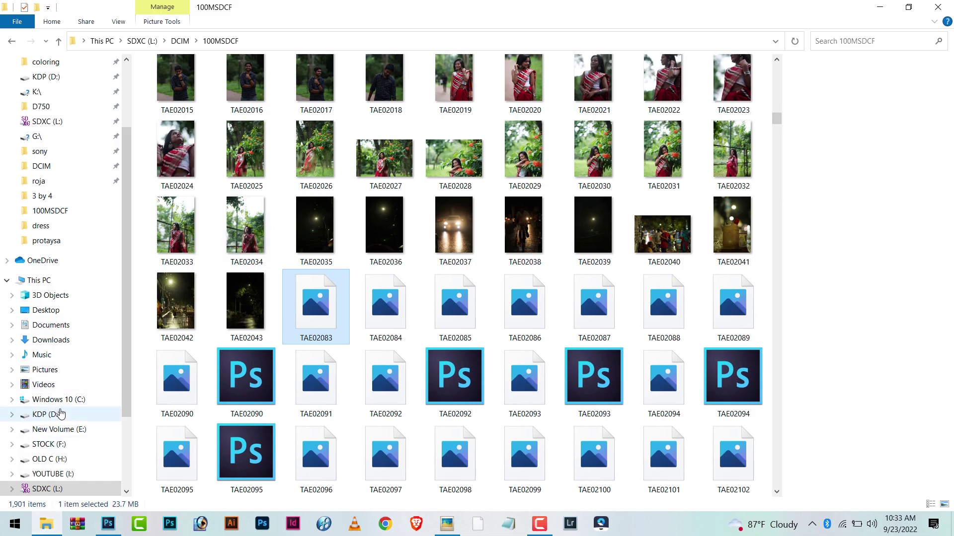
Browse Downloads > overlay > Sun-Flare-Photo-Overlays-GraphicEx.com > Sunlight_Flare and drag Sunlight_flare_5 into Photoshop
left_click(60, 341)
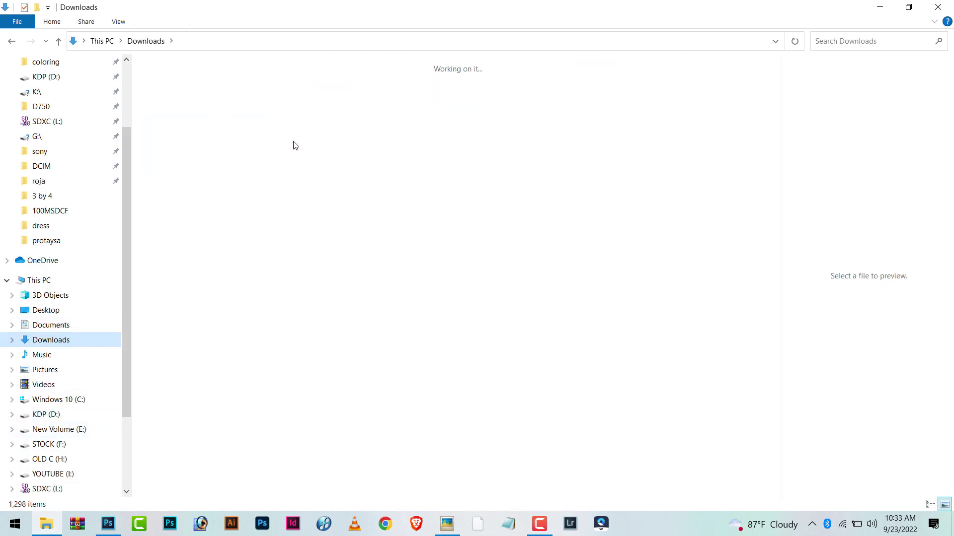
scroll(253, 318, "down", 5)
scroll(256, 318, "down", 5)
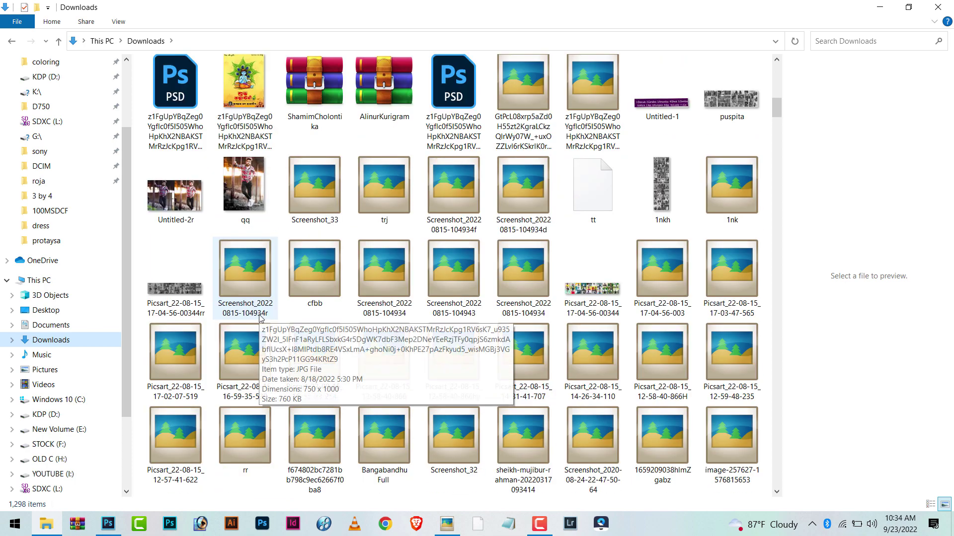
scroll(259, 318, "down", 5)
scroll(261, 319, "down", 2)
double_click(437, 326)
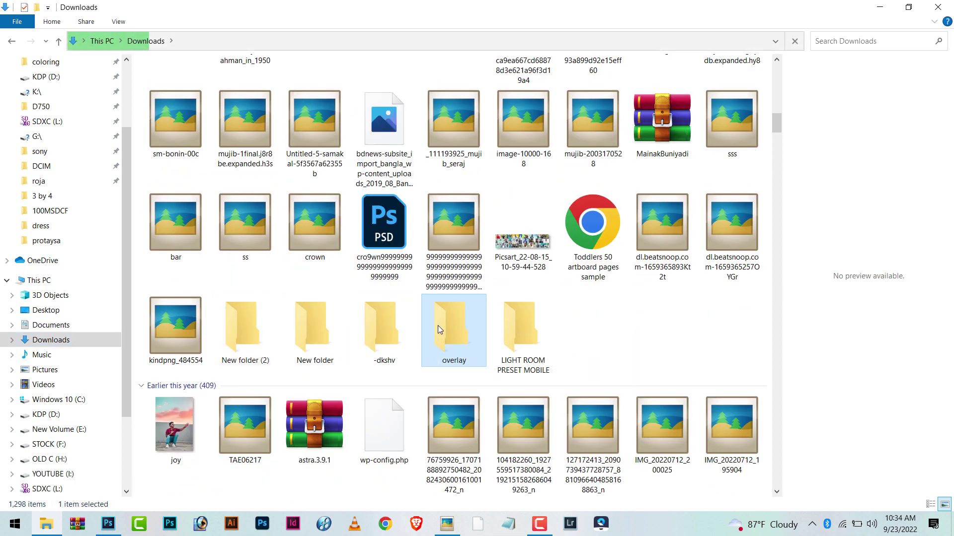
double_click(185, 113)
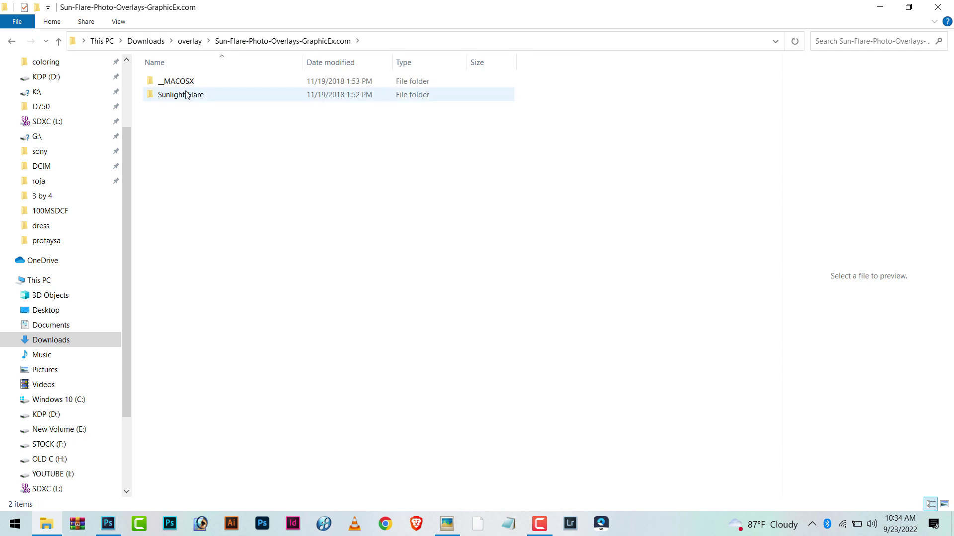
double_click(192, 94)
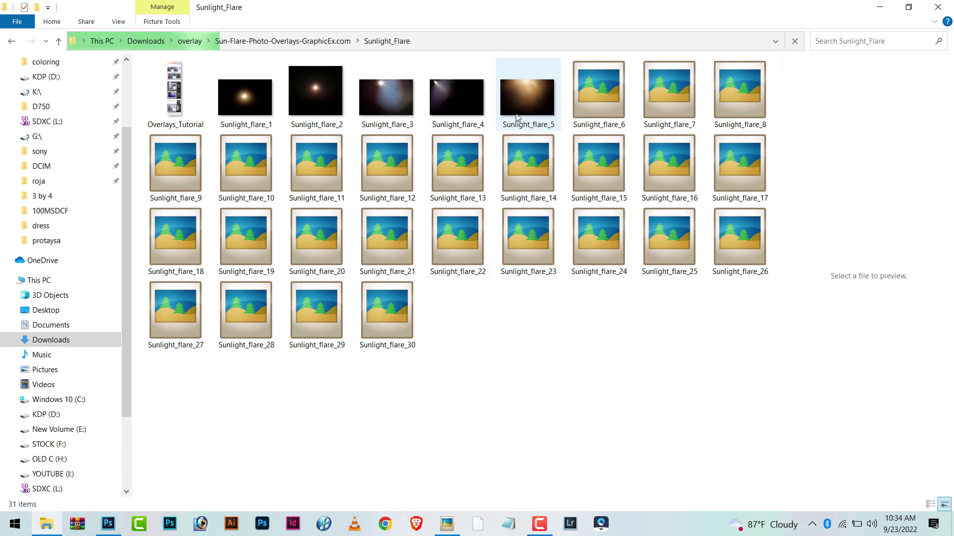
mouse_move(516, 117)
left_mouse_down()
mouse_move(132, 505)
mouse_move(345, 147)
left_mouse_up()
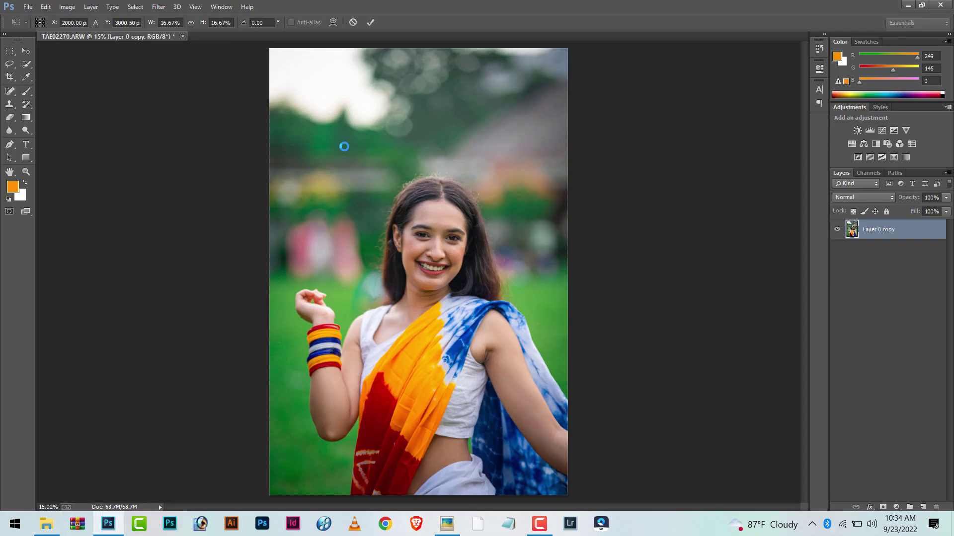
Place Sunlight_flare_5 over the portrait's top-left and blend it in Screen mode
left_click_drag(330, 138, 337, 104)
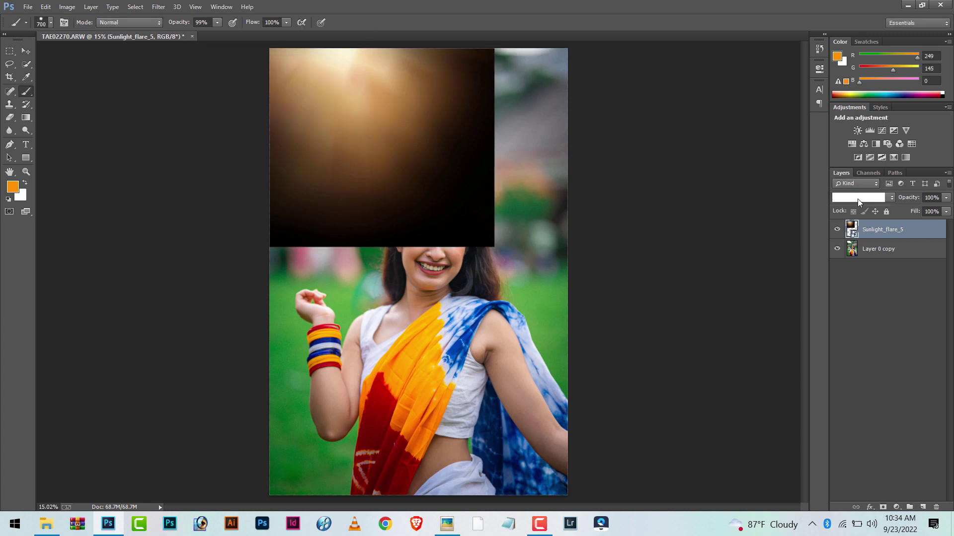
left_click(871, 366)
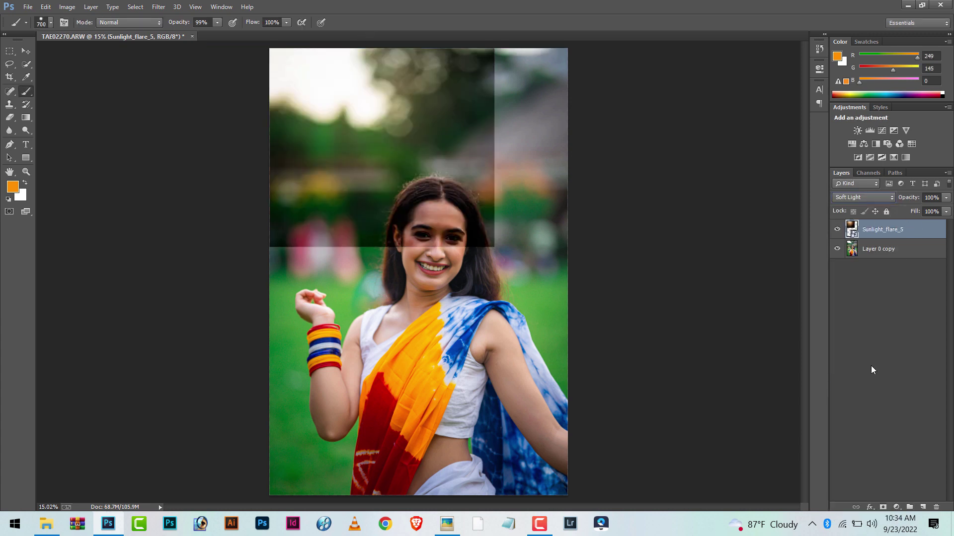
left_click(859, 198)
left_click(852, 309)
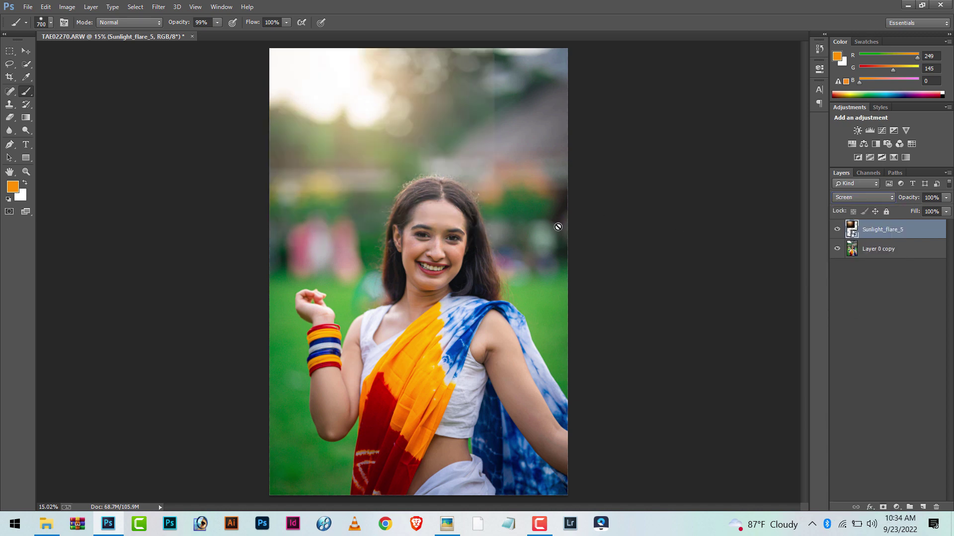
left_click(67, 6)
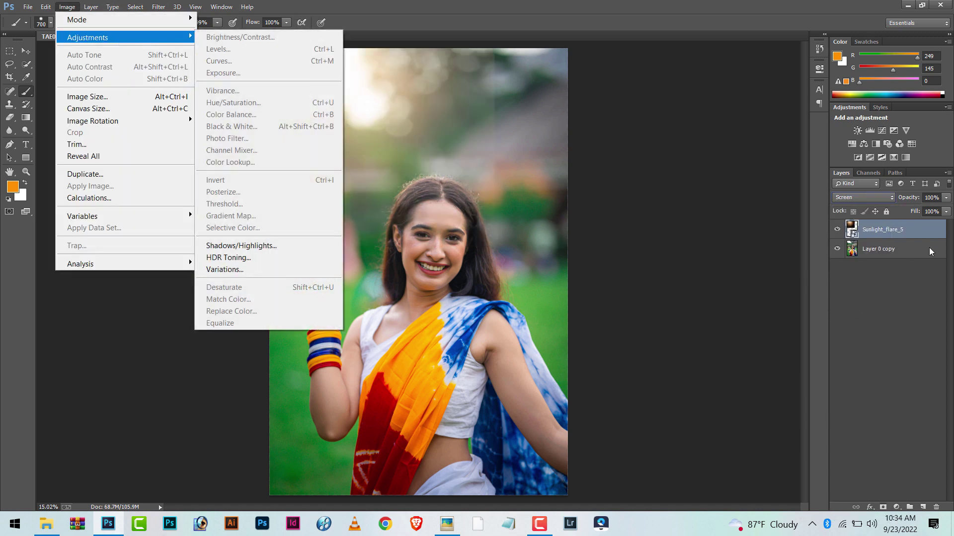
Rasterize the flare layer and drop its Levels midtone input to 0.63
right_click(889, 229)
left_click(710, 187)
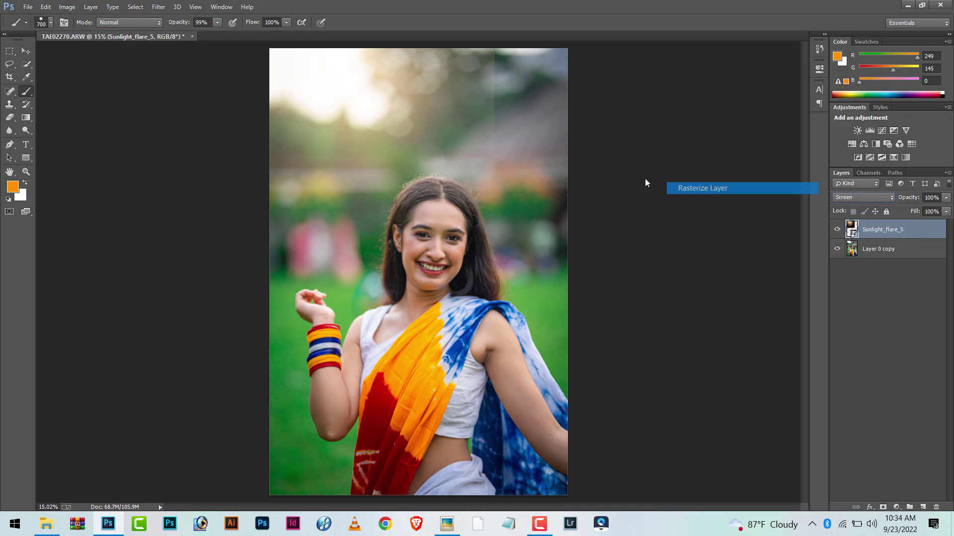
left_click(67, 6)
mouse_move(87, 37)
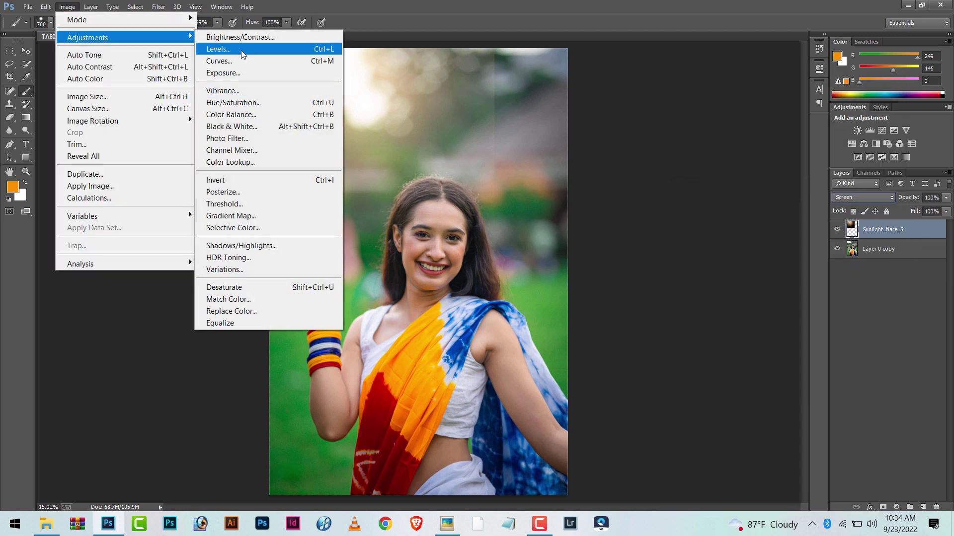
left_click(241, 62)
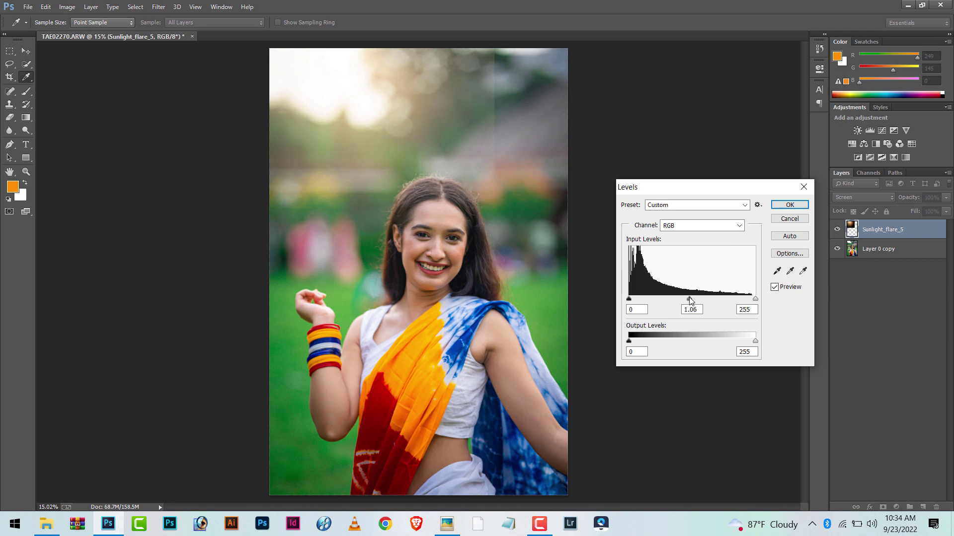
left_click_drag(691, 300, 707, 301)
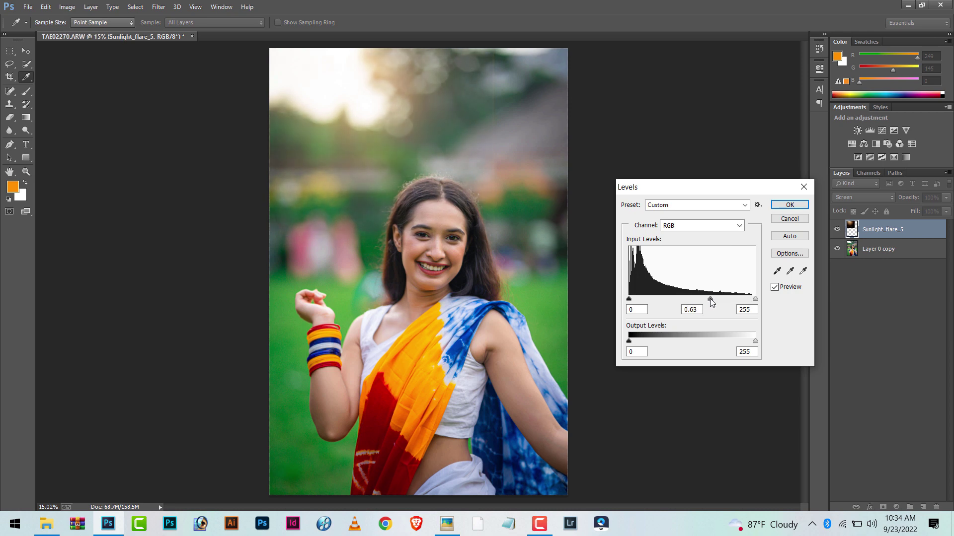
left_click(790, 205)
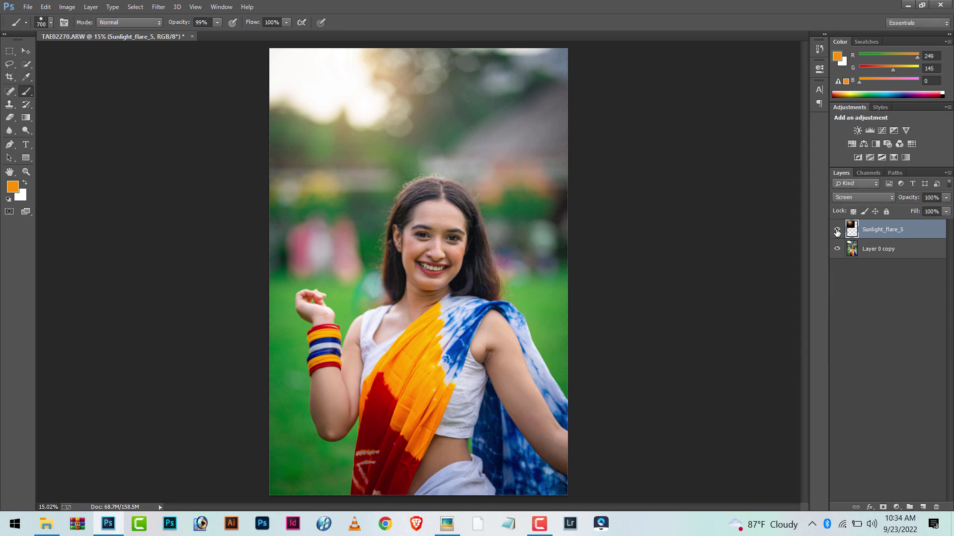
left_click(837, 230)
key("ctrl+minus")
key("ctrl+minus")
key("ctrl+minus")
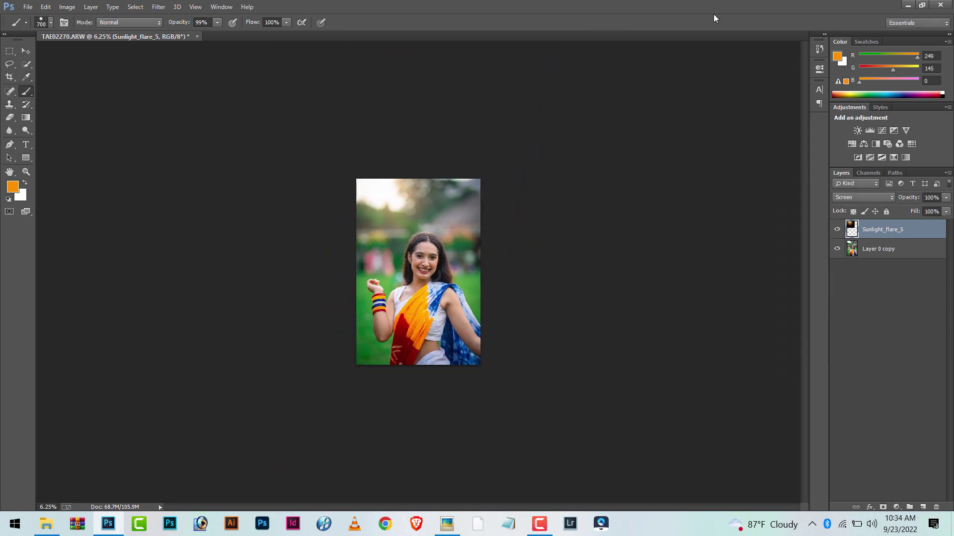
key("ctrl+plus")
key("ctrl+plus")
key("ctrl+plus")
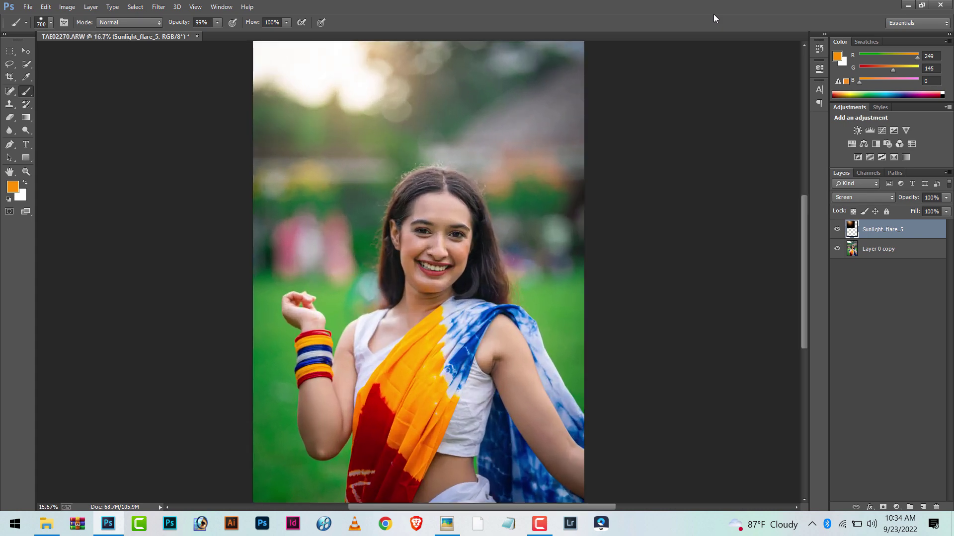
key("ctrl+plus")
key("ctrl+plus")
key("ctrl+plus")
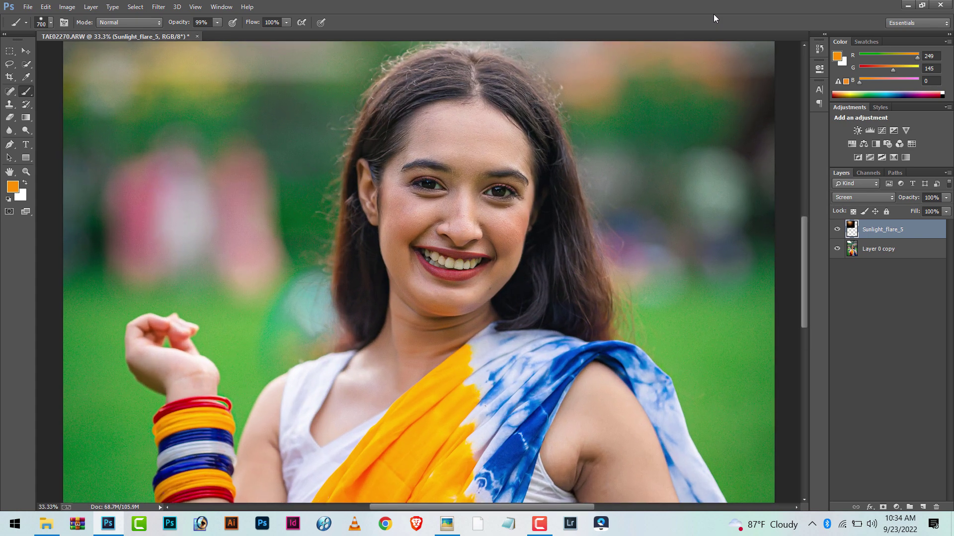
key("ctrl+plus")
key("ctrl+minus")
key("ctrl+minus")
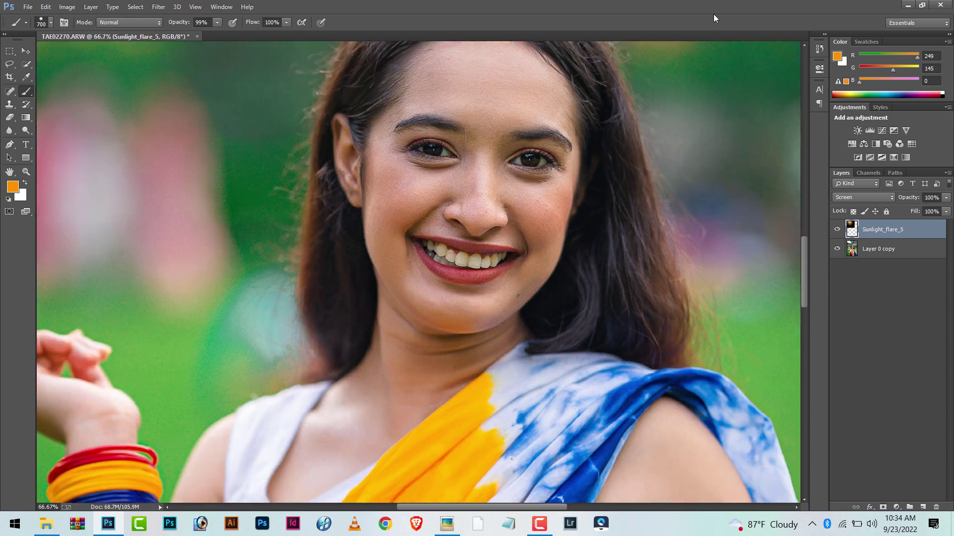
key("ctrl+minus")
key("ctrl+minus")
key("ctrl+minus")
key("ctrl+minus")
key("ctrl+minus")
key("ctrl+plus")
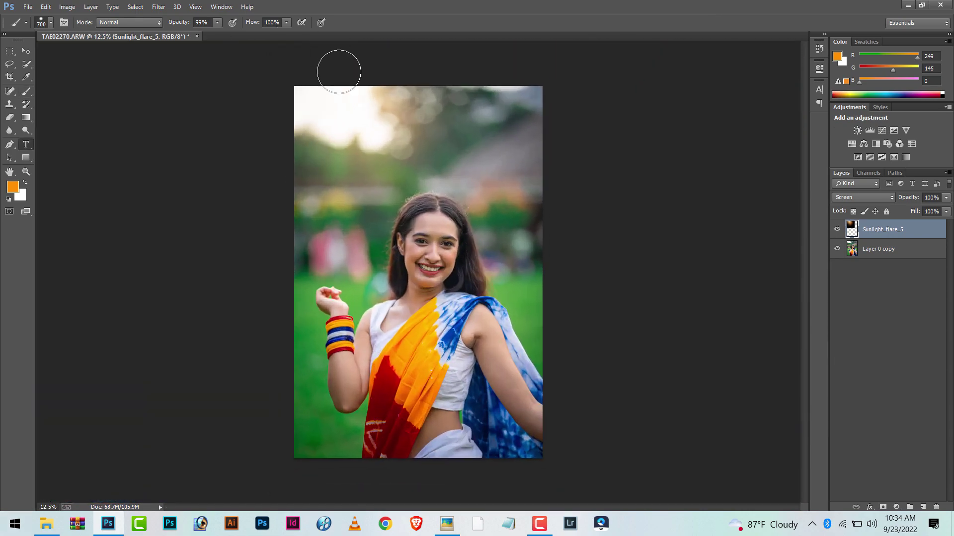
key("t")
Add a white 20 pt 'TAPASH EDITZ' watermark positioned left of her face
left_click(410, 168)
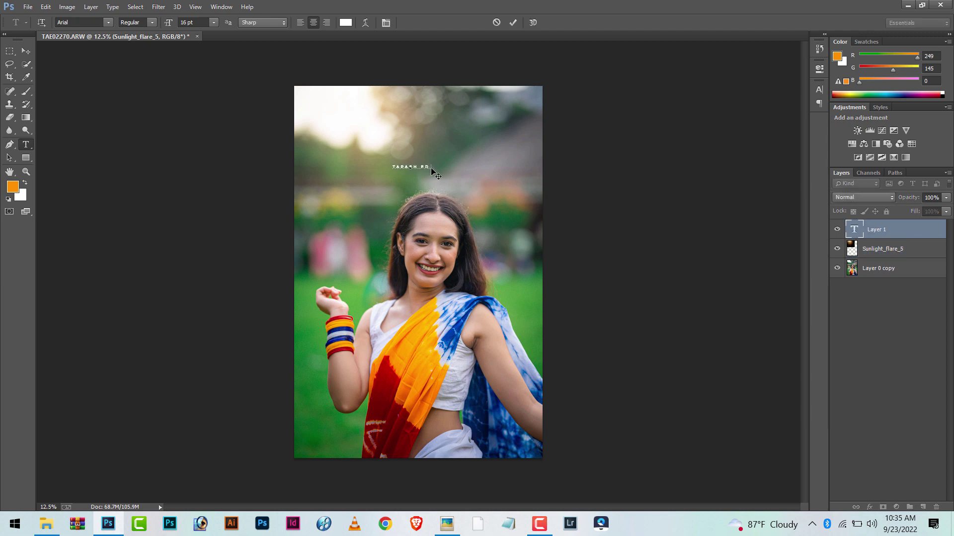
type("ITZ")
key("ctrl+a")
left_click_drag(165, 27, 171, 26)
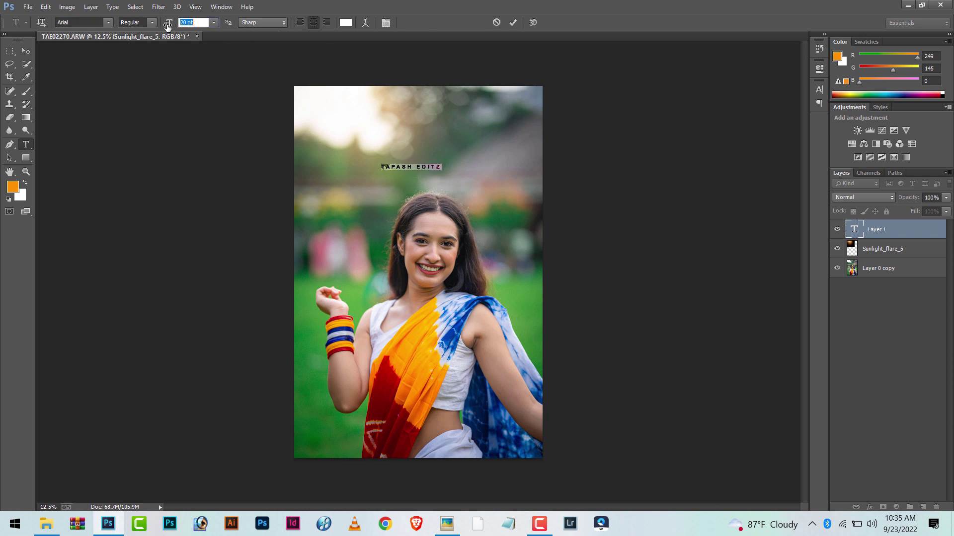
left_click(513, 22)
left_click_drag(429, 167, 441, 135)
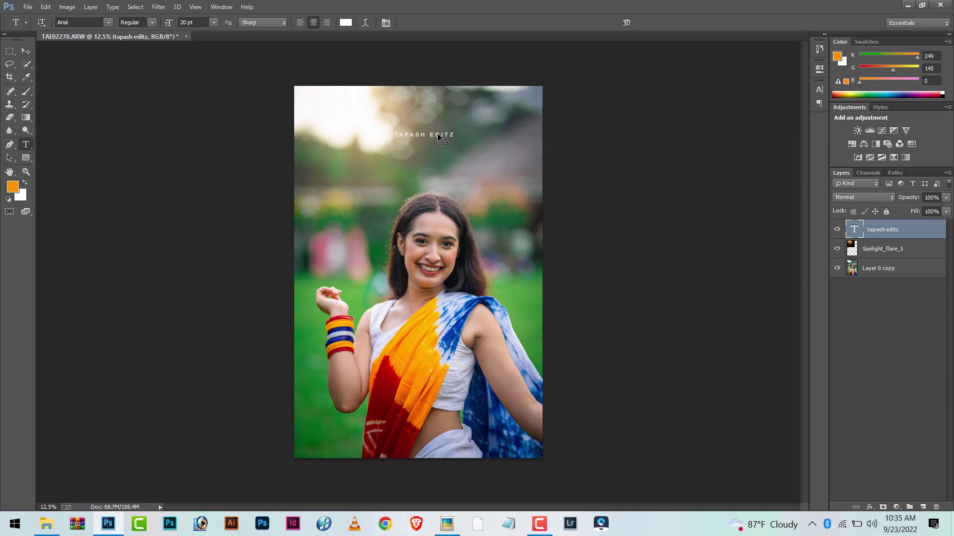
left_click_drag(438, 135, 354, 245)
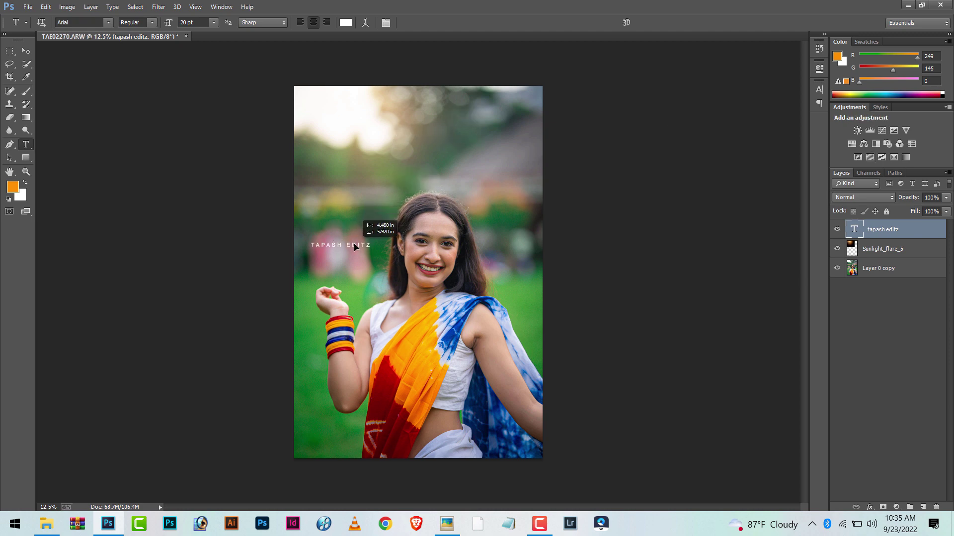
Flatten all layers into a single image
left_click(879, 248)
right_click(879, 248)
left_click(727, 385)
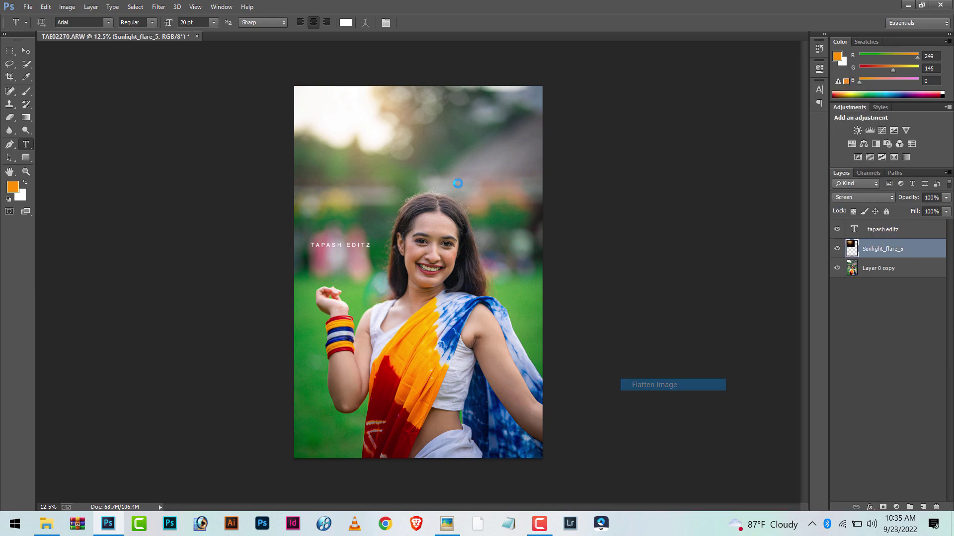